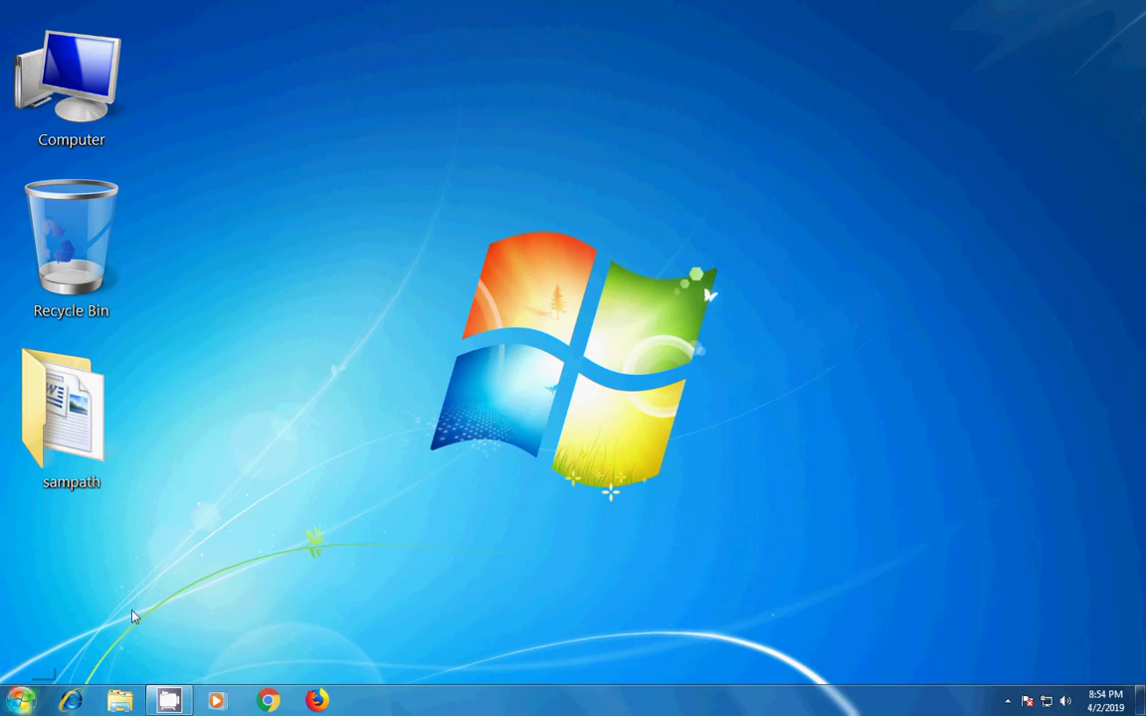
- Launch Microsoft Word from the Run box using 'winword'
key("super+r")
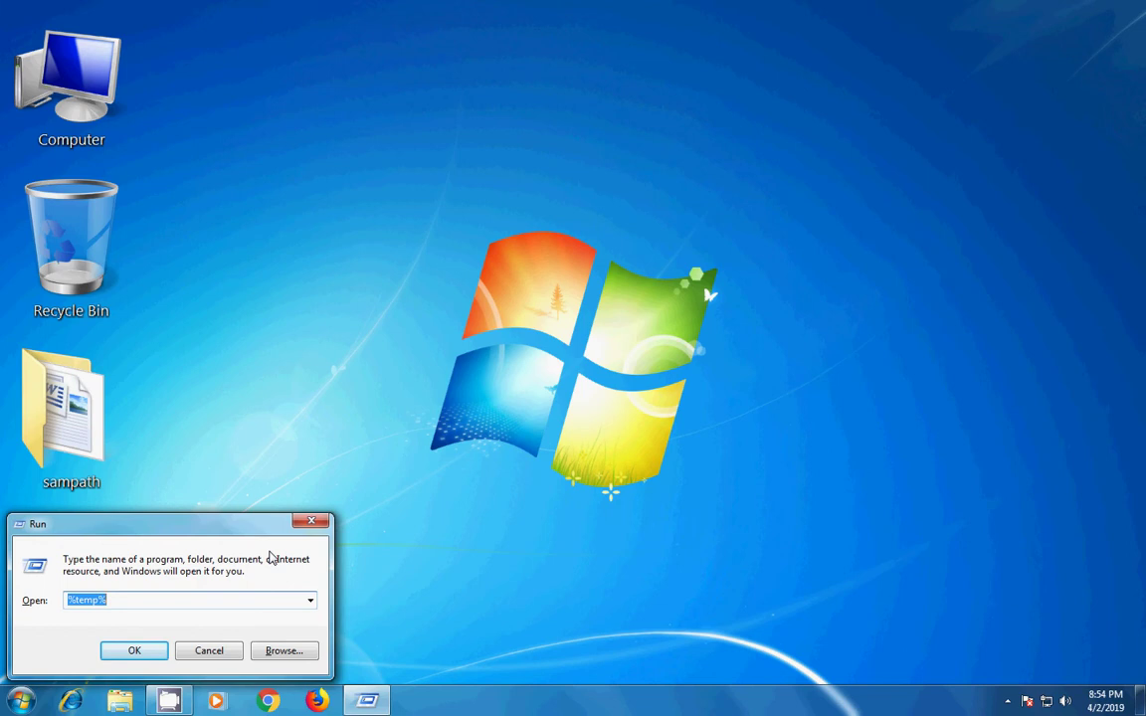
type("win")
key("Down")
key("Return")
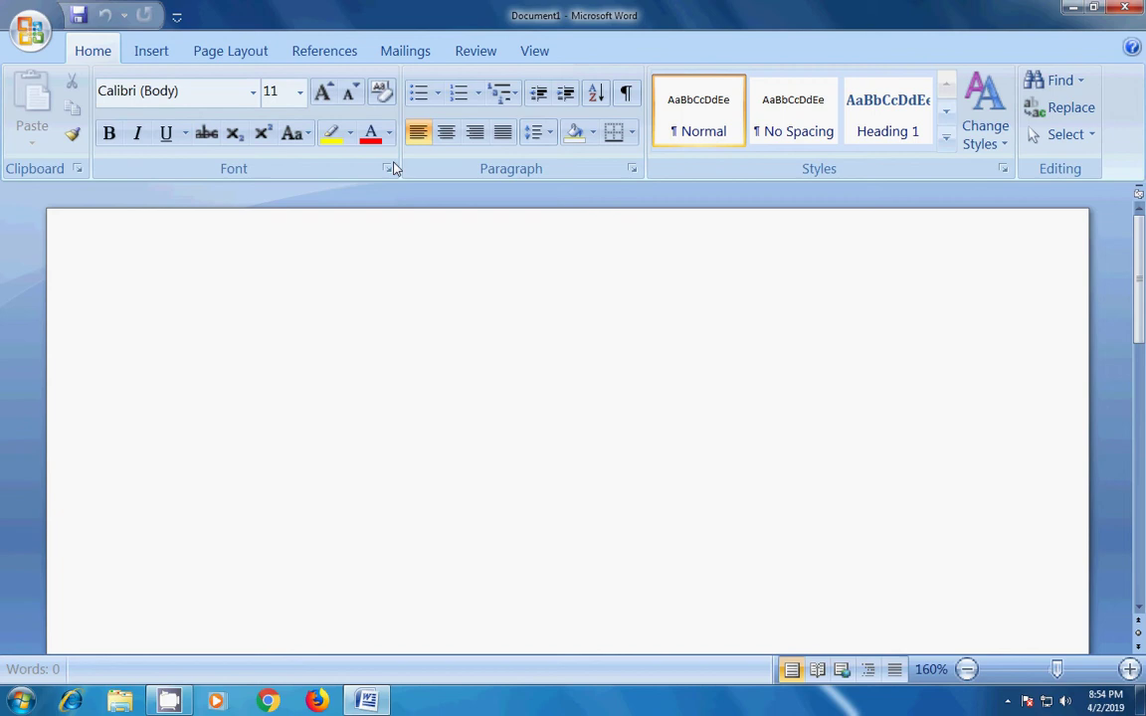
- Open the Symbol gallery of common characters from the Insert tab
left_click(144, 51)
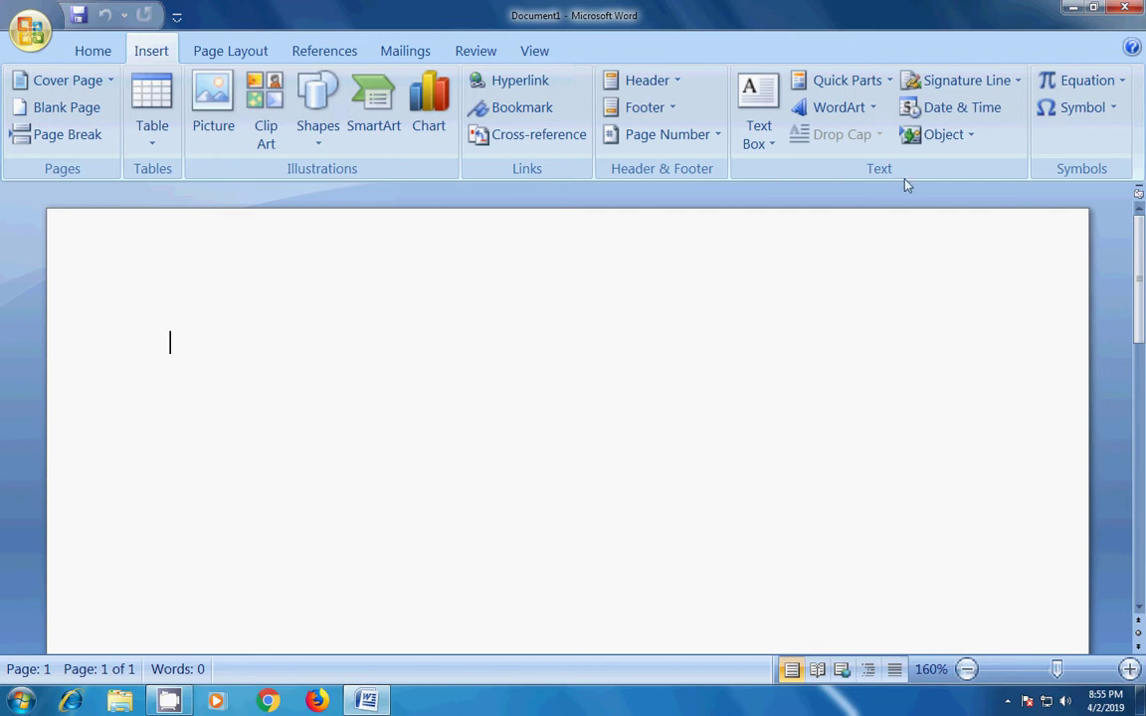
left_click(1113, 109)
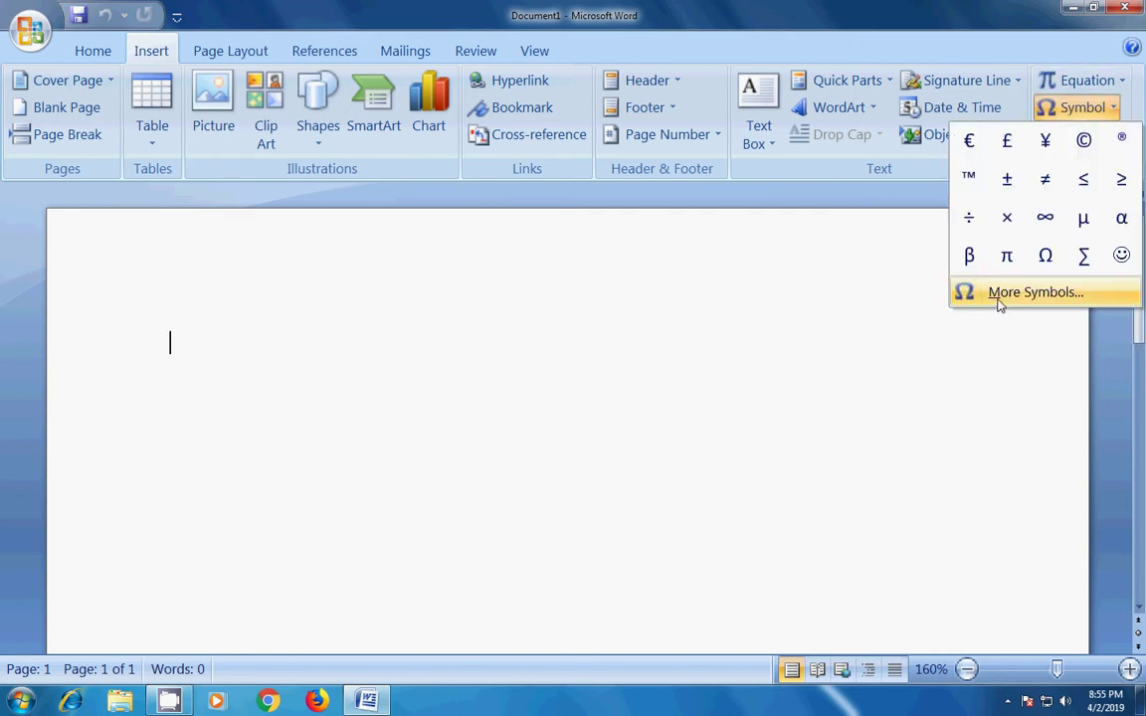
- Open the full Symbol dialog, move it onto the page, and preview the Algerian font
left_click(1035, 292)
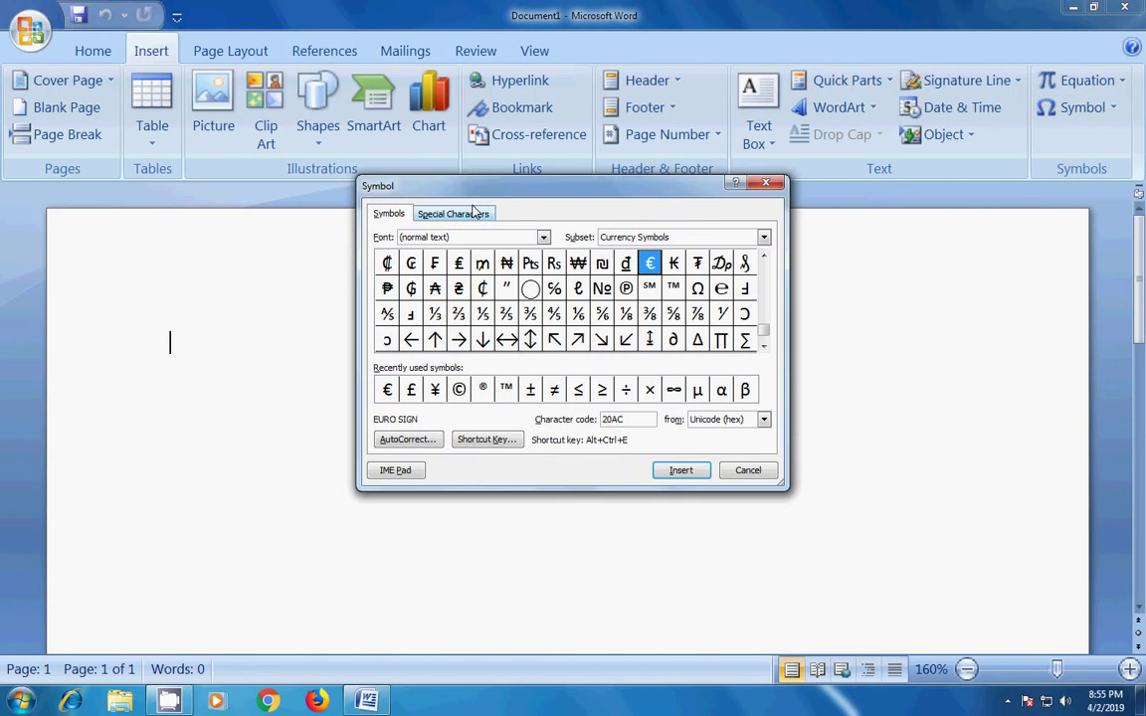
left_click_drag(436, 202, 398, 258)
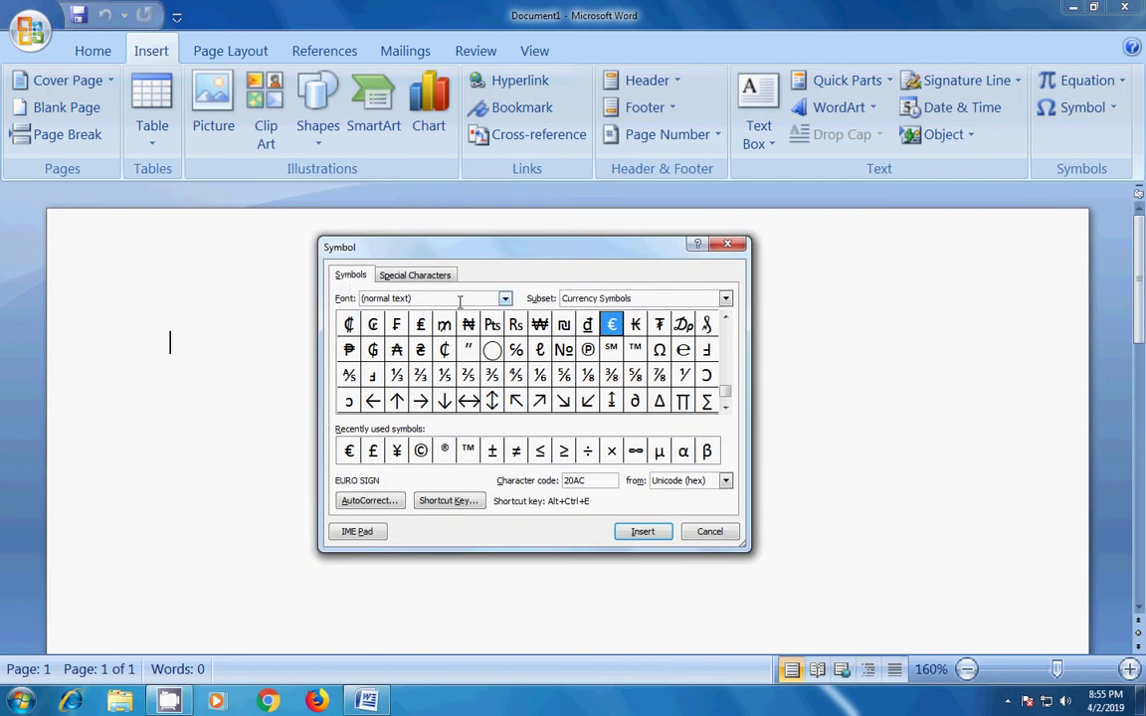
left_click(505, 299)
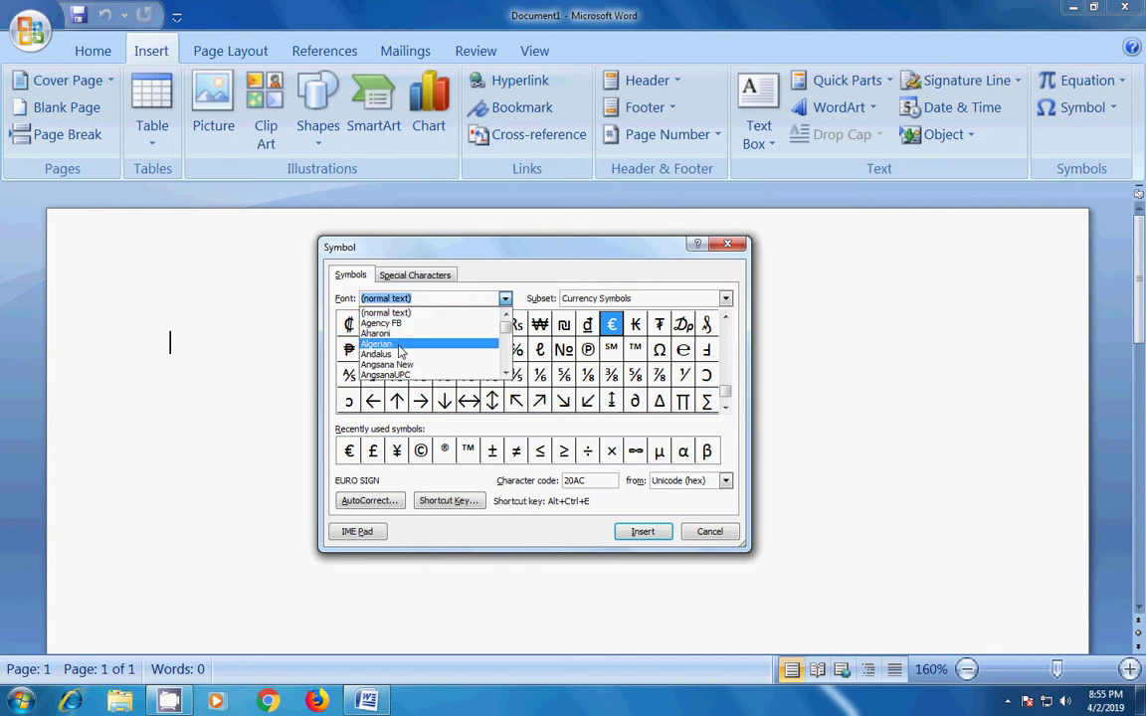
left_click(399, 345)
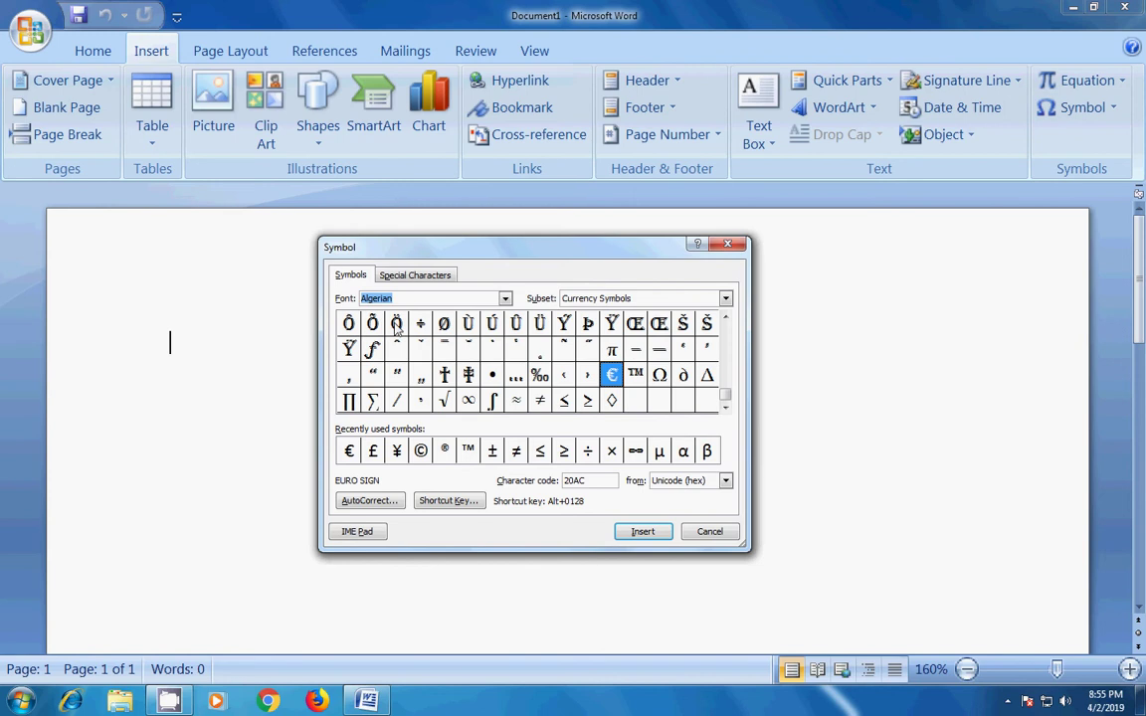
- Switch the Symbol dialog's font to Wingdings
left_click(505, 299)
scroll(445, 336, "down", 4)
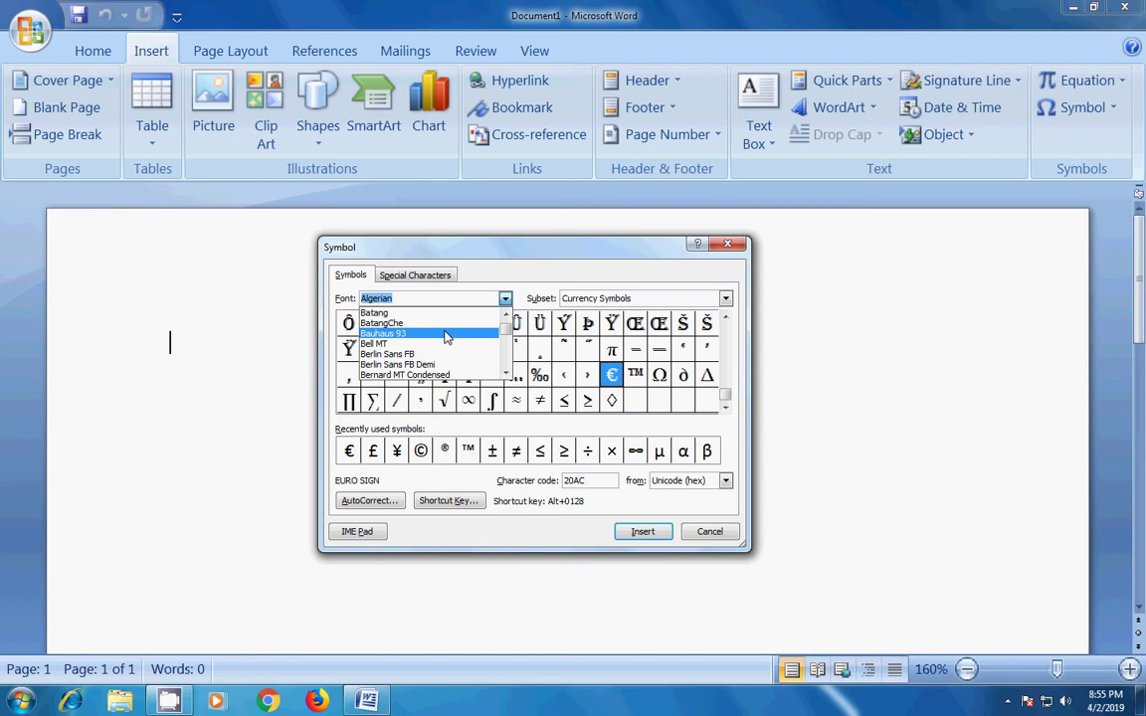
type("win")
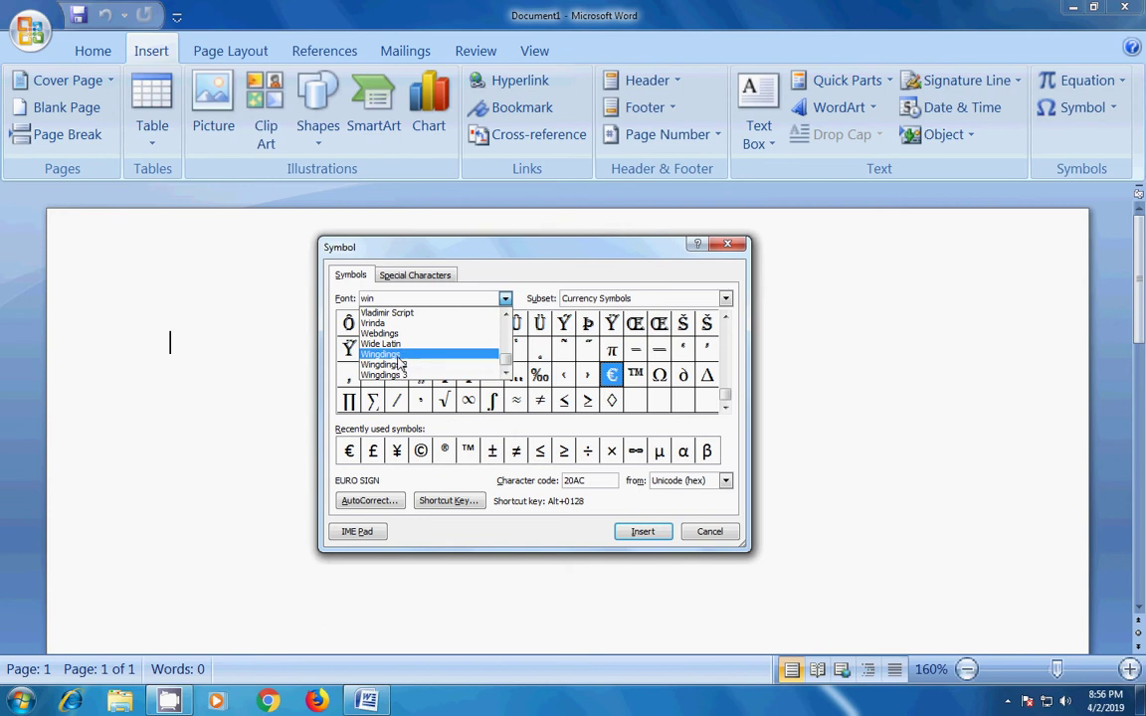
left_click(398, 355)
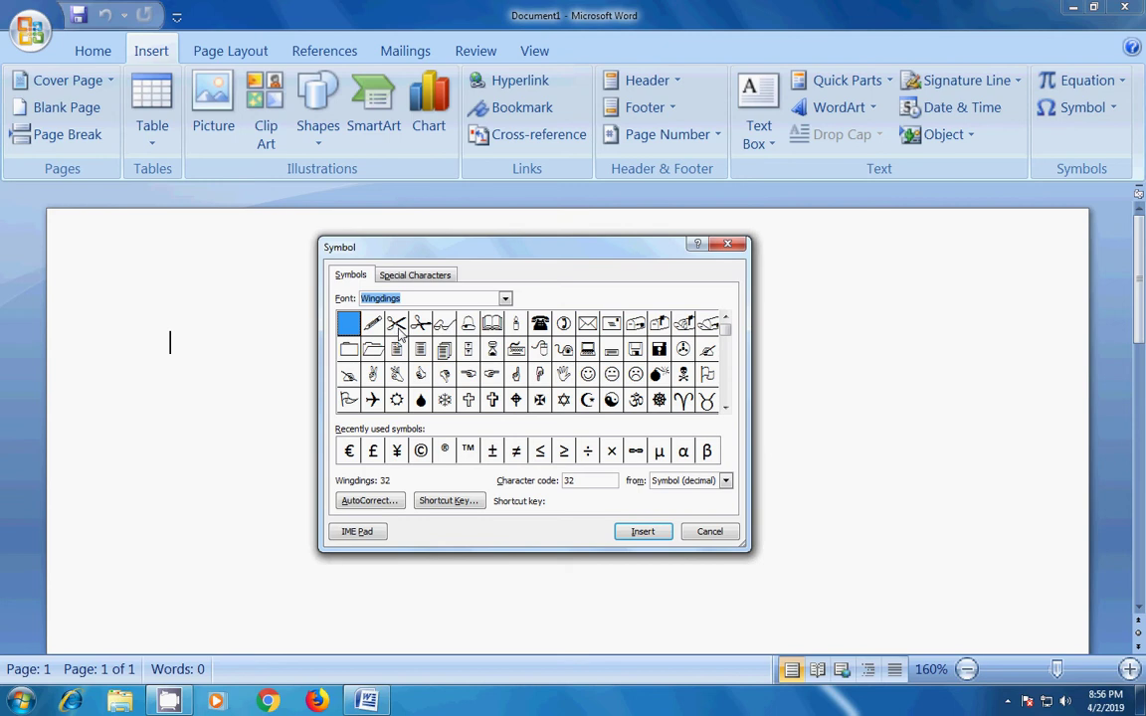
- Preview the Tunga font's characters in the Symbol dialog
left_click(423, 297)
scroll(442, 334, "up", 2)
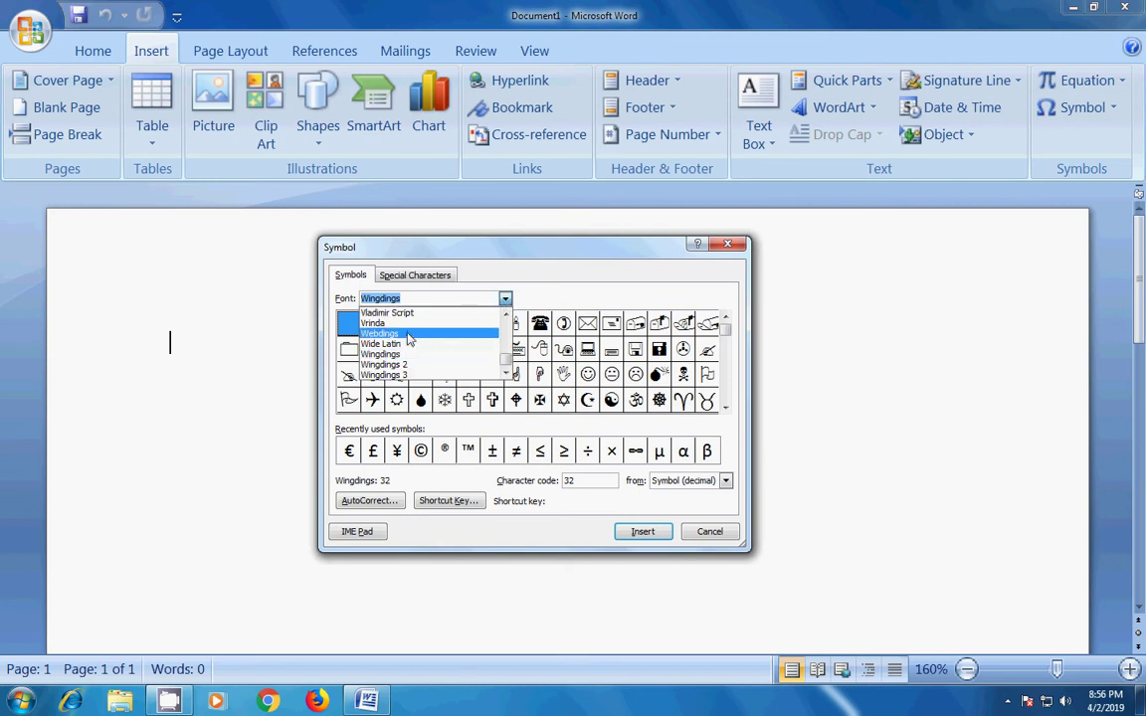
left_click(438, 334)
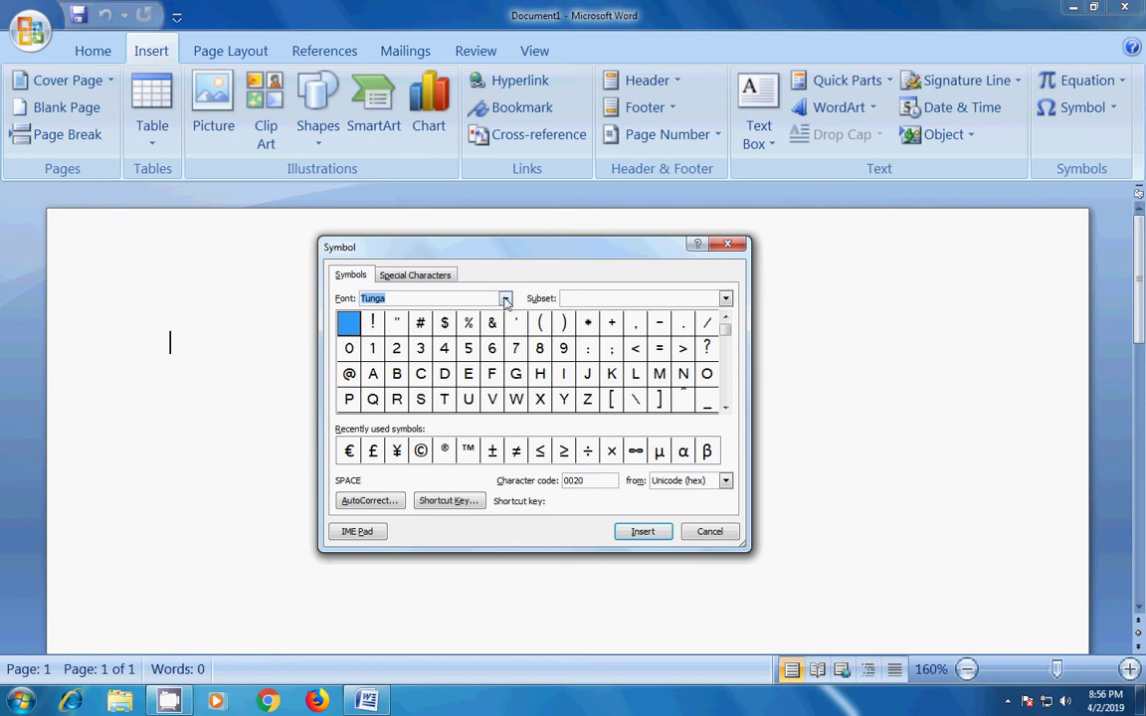
- Switch the font to Wingdings 2 and return to its first character
left_click(506, 301)
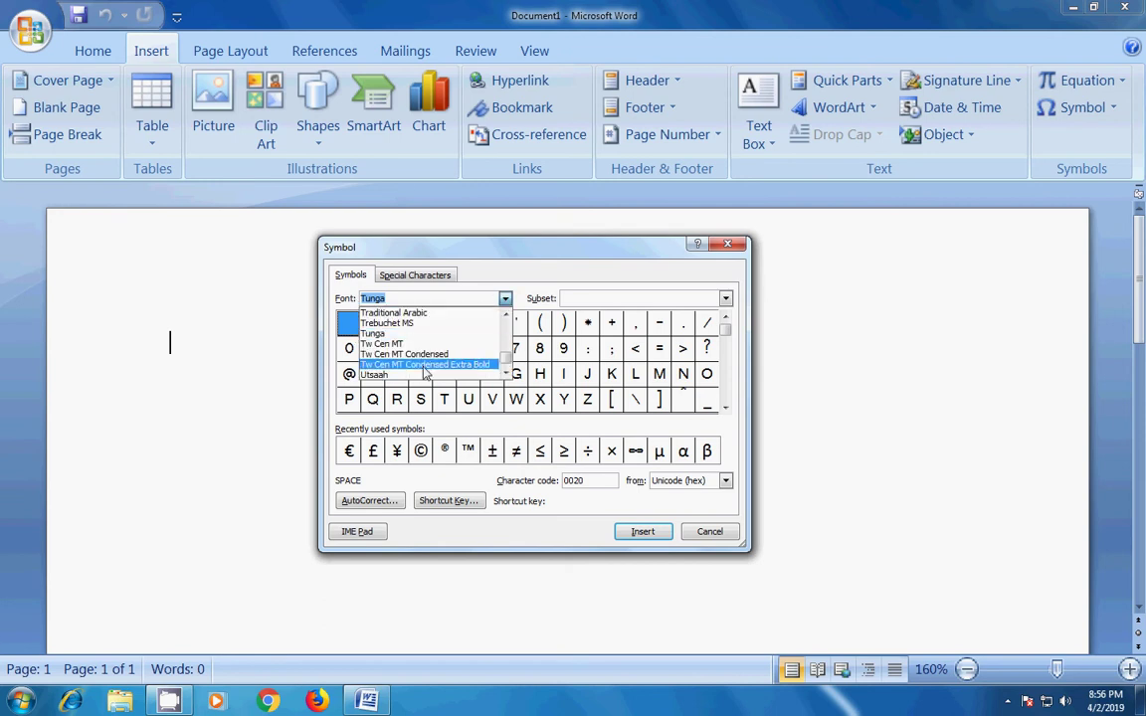
type("win")
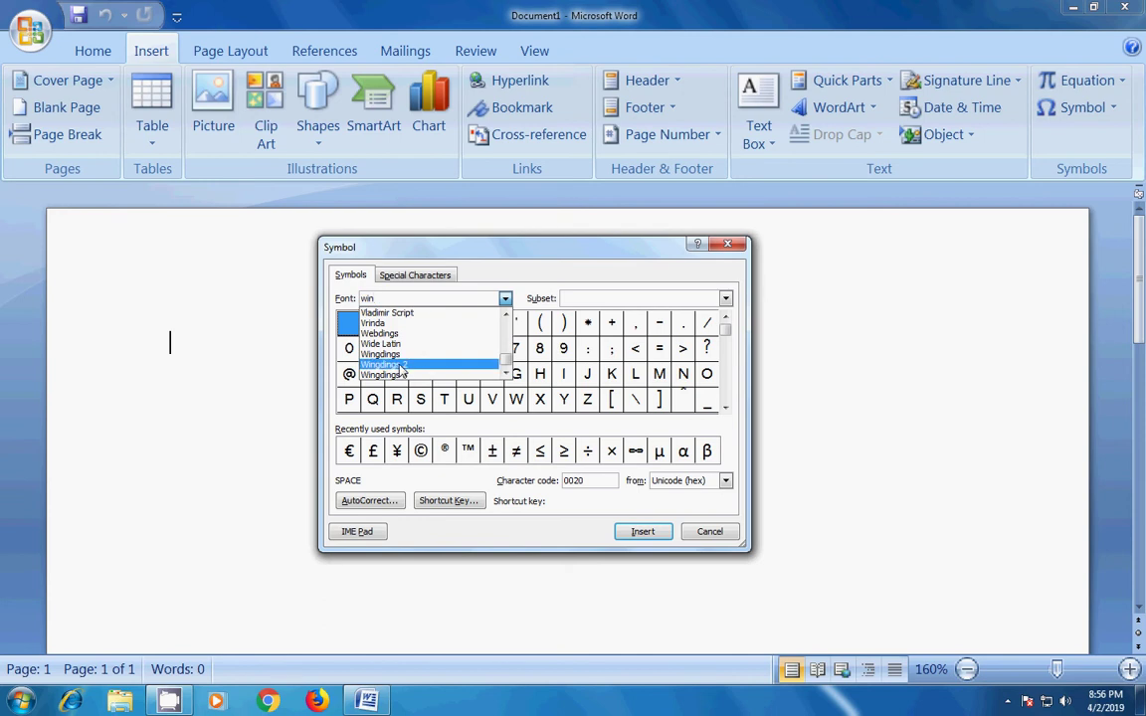
left_click(400, 366)
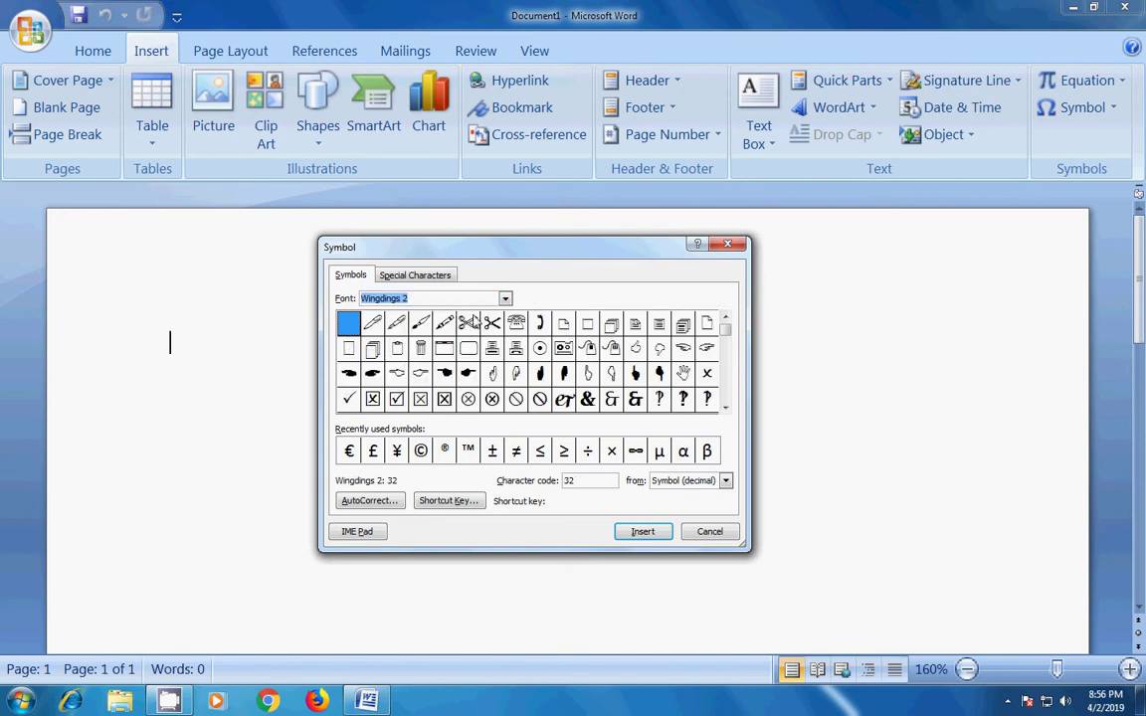
left_click(727, 365)
key("Page_Up")
left_click(178, 341)
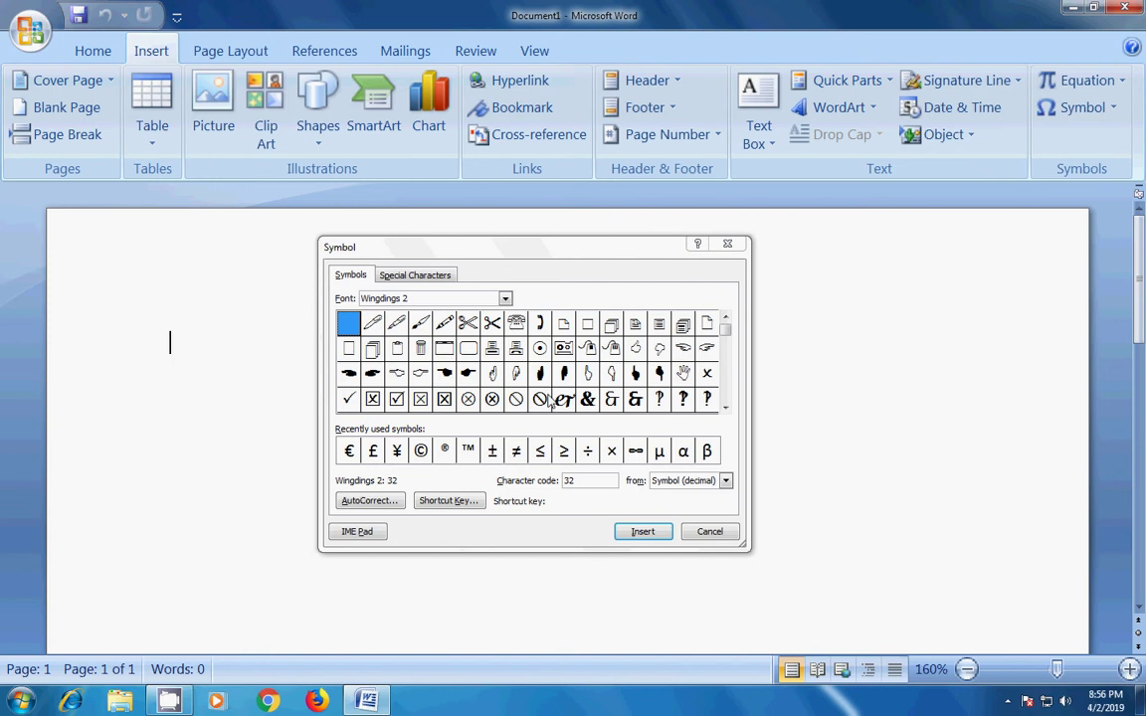
- Insert the Wingdings 2 telephone symbol into the document
left_click(517, 328)
left_click(518, 328)
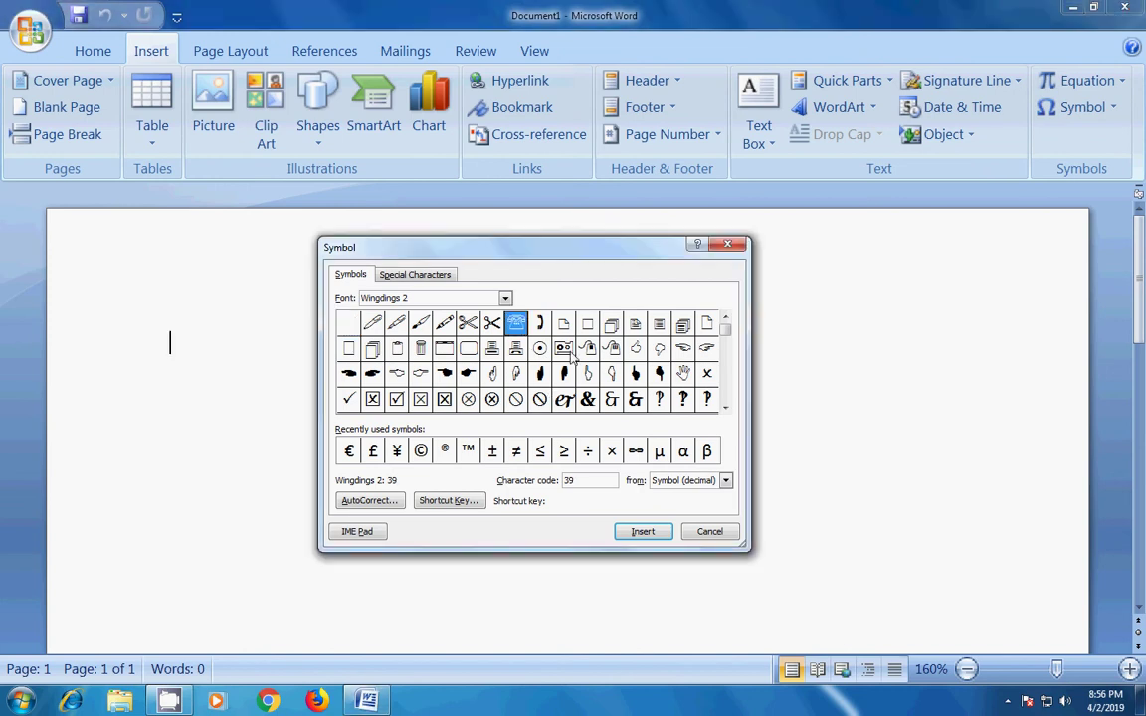
left_click(641, 533)
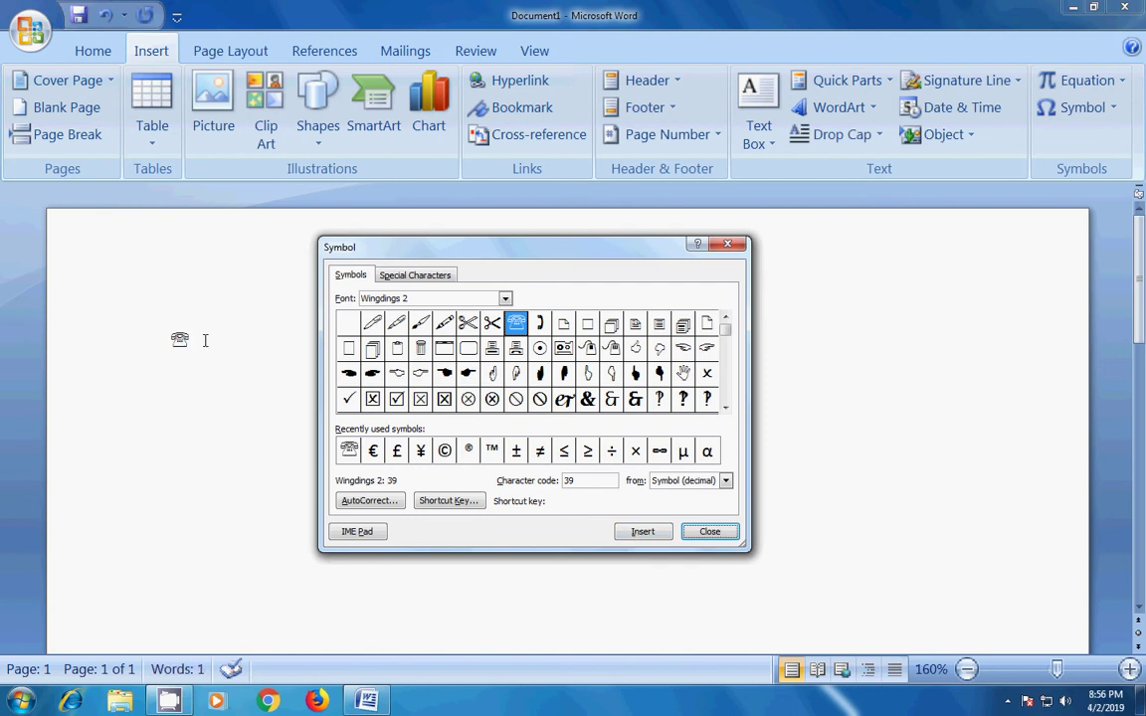
left_click(170, 338)
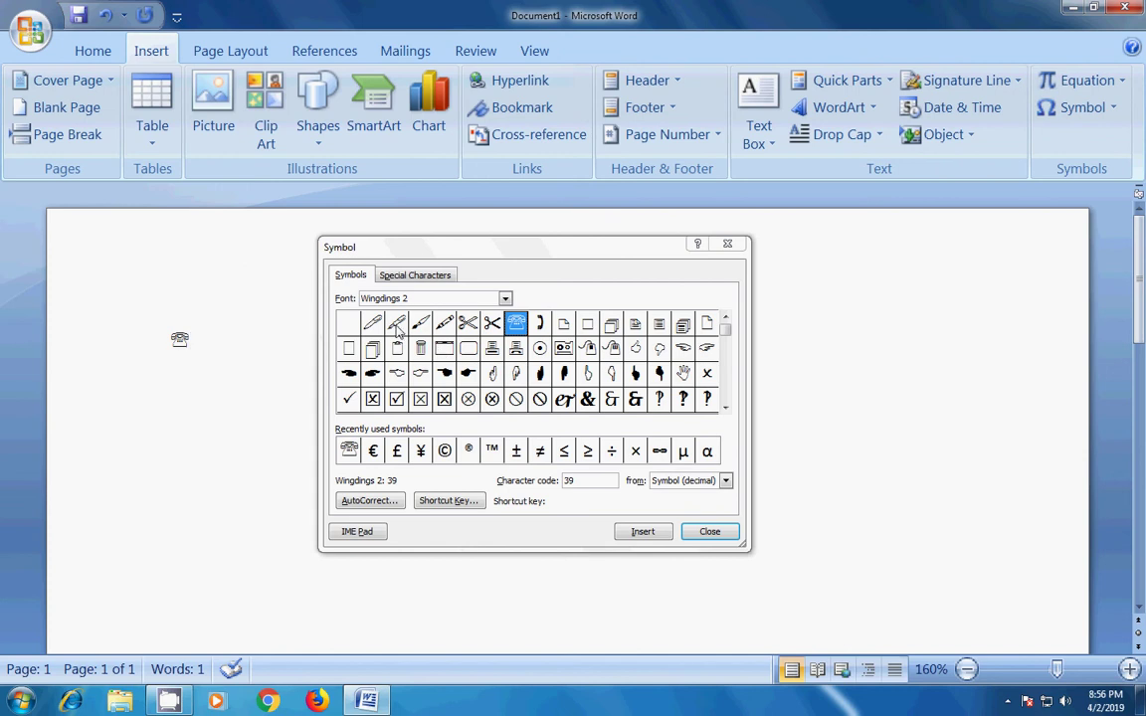
- Insert the pen symbol after the telephone and close the Symbol dialog
left_click(396, 326)
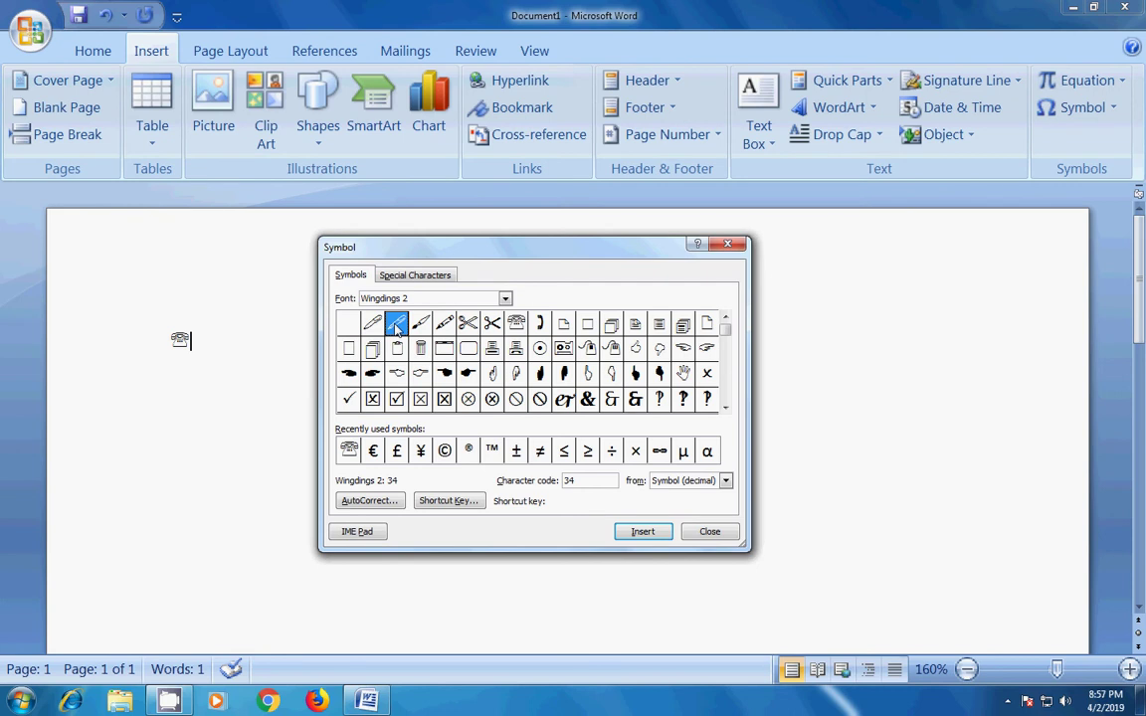
double_click(396, 325)
left_click(213, 340)
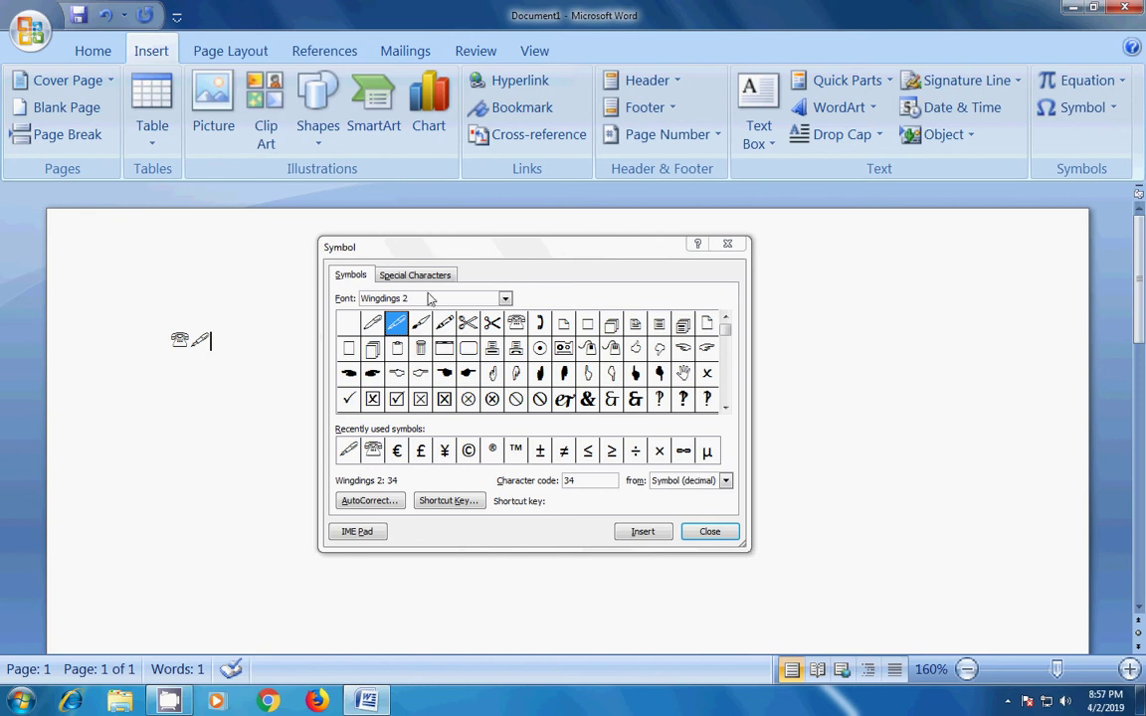
left_click(727, 245)
left_click(727, 246)
- Format the telephone and pen symbols as 26 pt, red and bold
left_click_drag(266, 326, 166, 329)
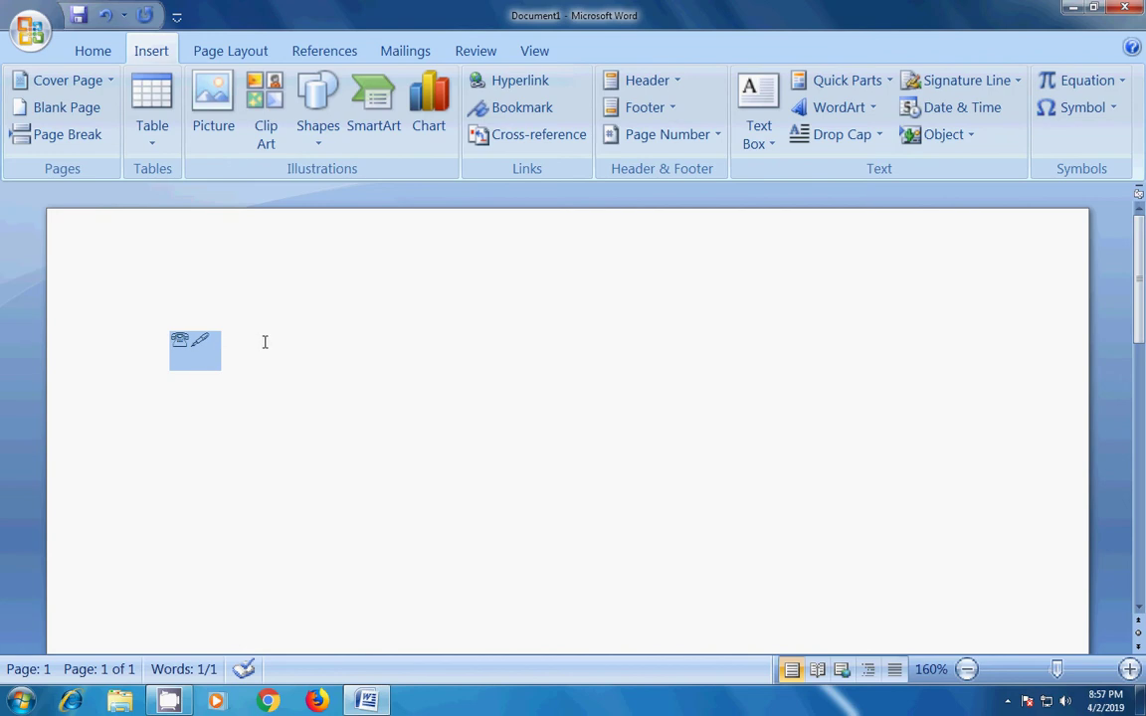
left_click(95, 53)
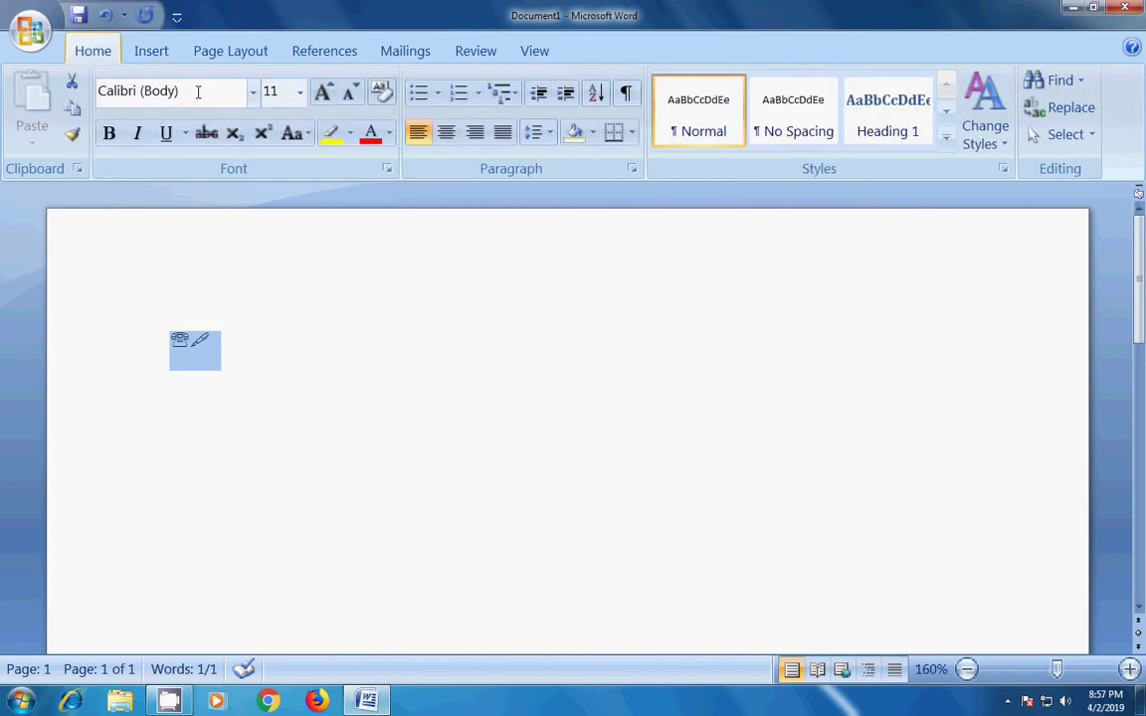
left_click(299, 93)
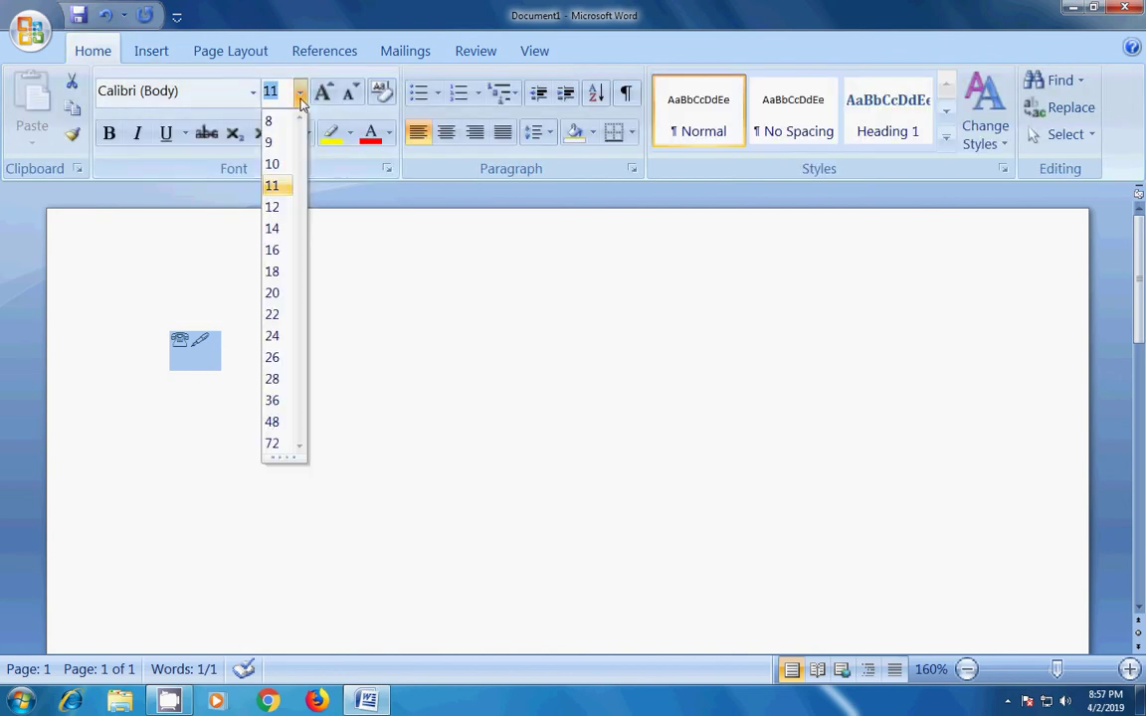
left_click(283, 365)
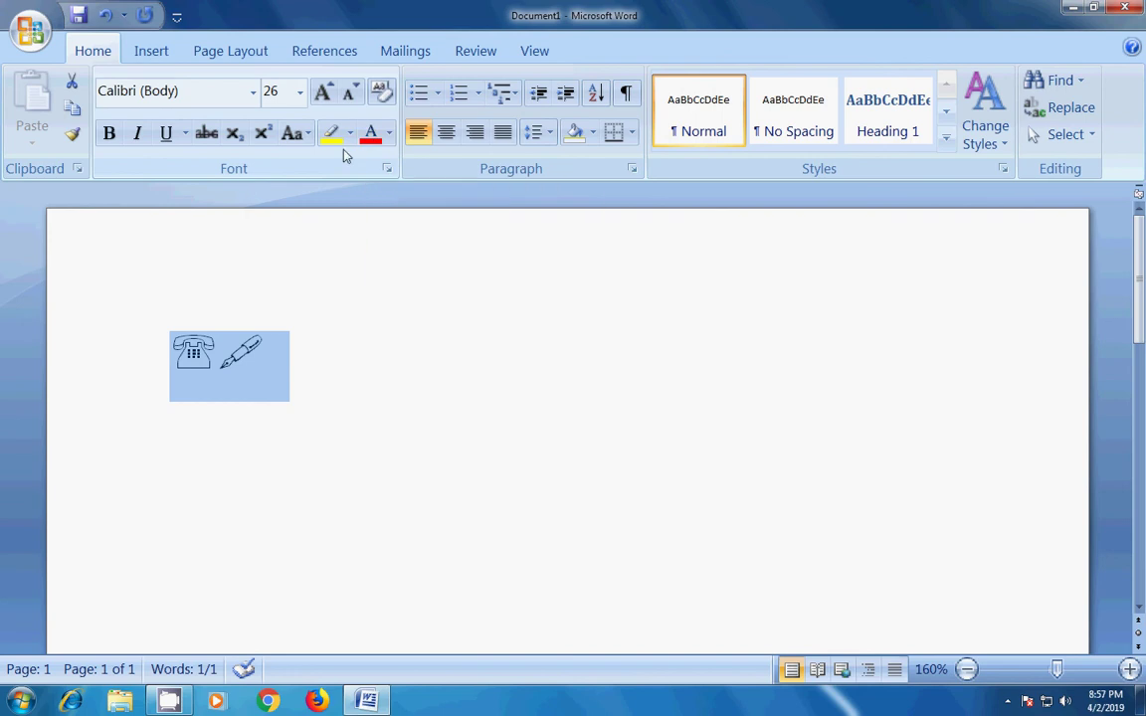
left_click(372, 140)
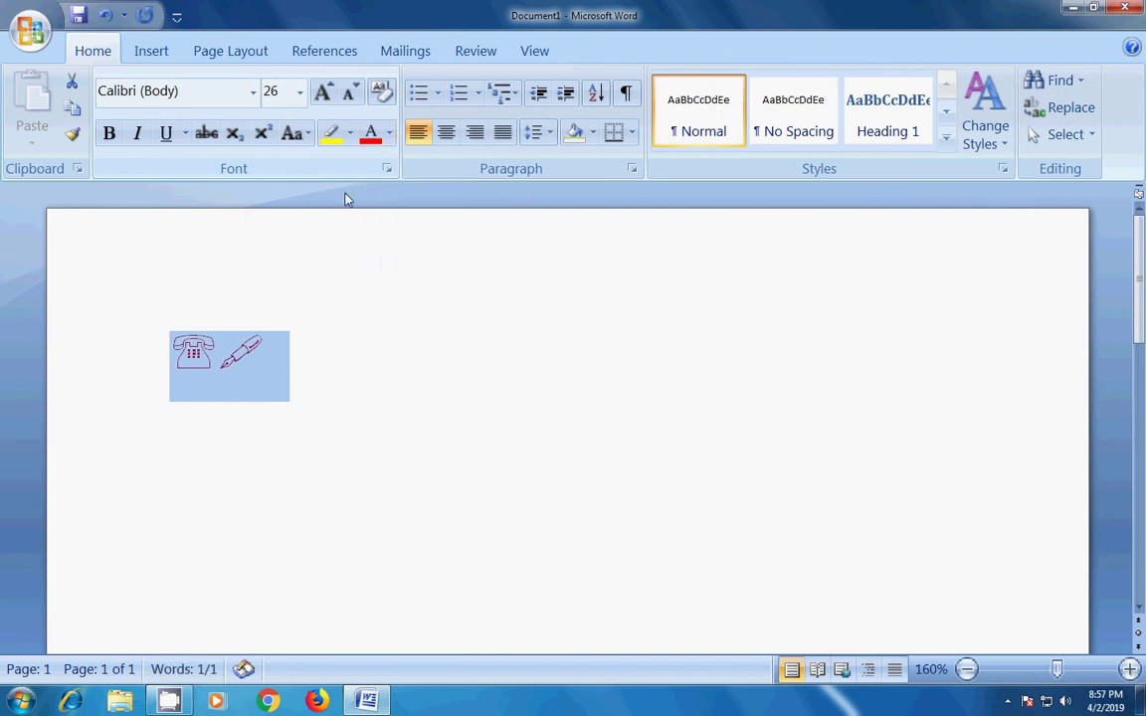
left_click(262, 339)
left_click_drag(264, 343, 140, 337)
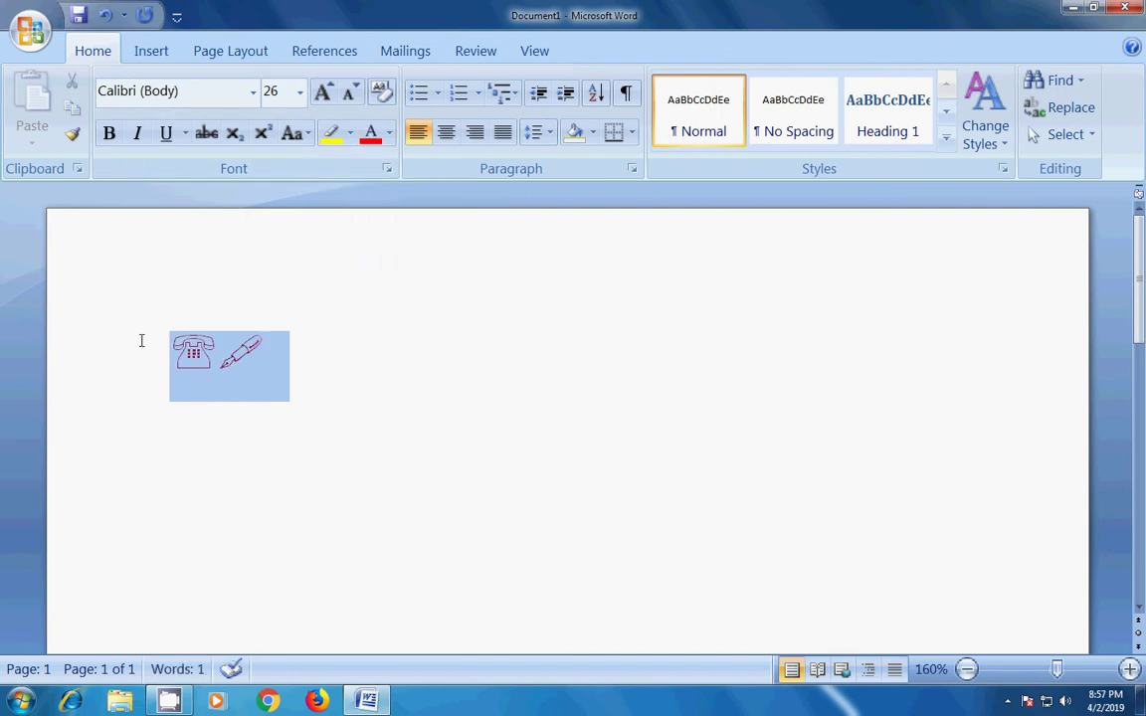
left_click(110, 136)
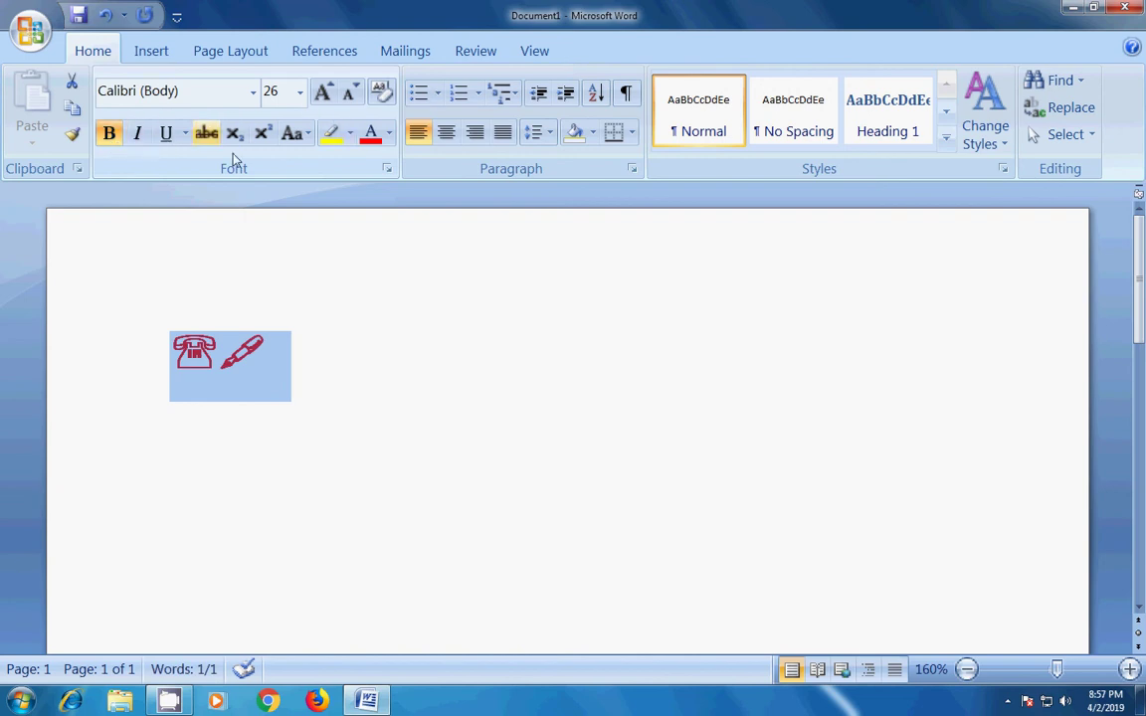
left_click(283, 345)
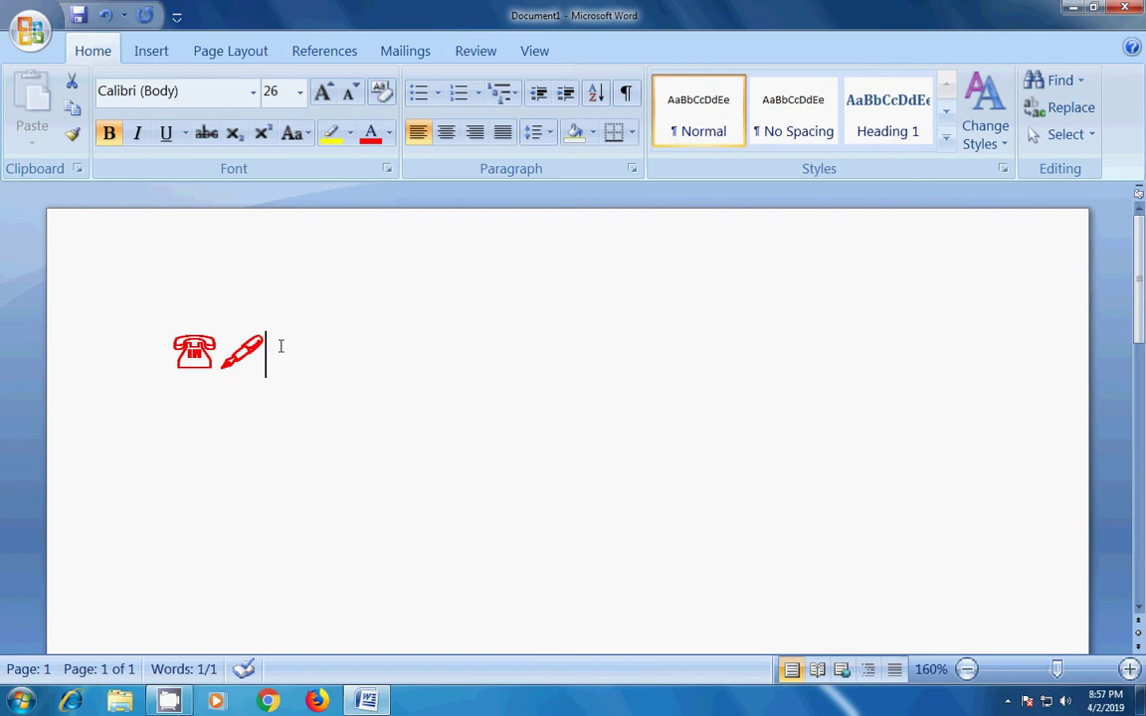
left_click_drag(336, 341, 93, 343)
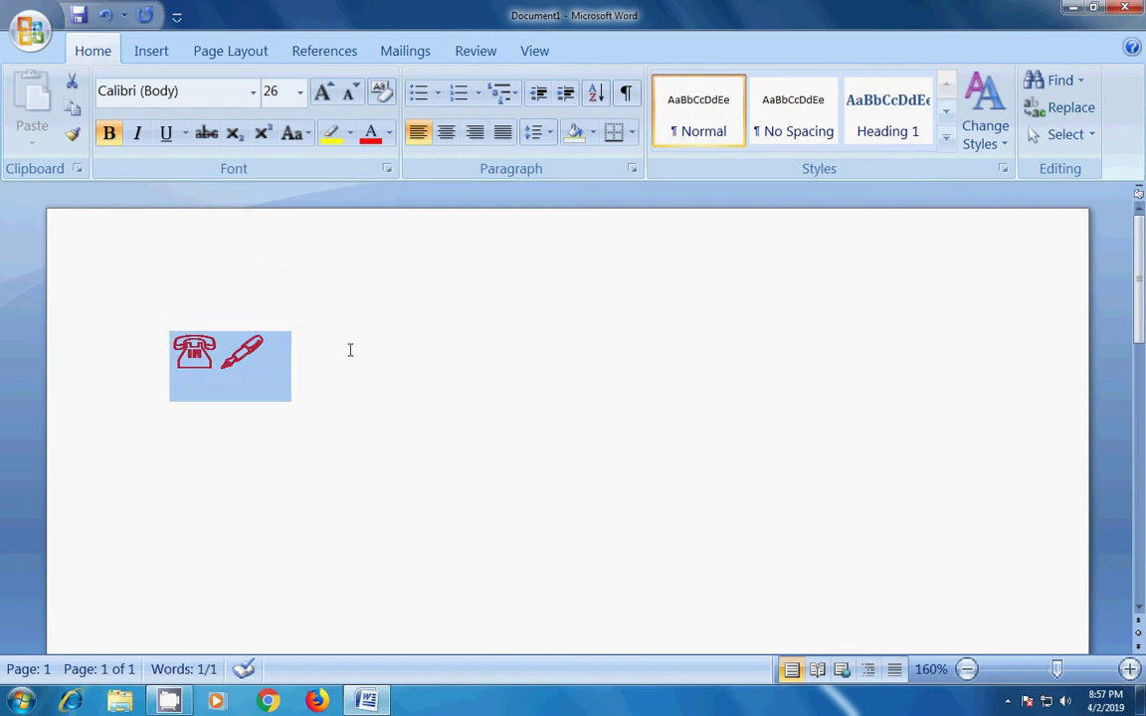
- Delete the formatted telephone and pen symbols, leaving the page blank
key("Delete")
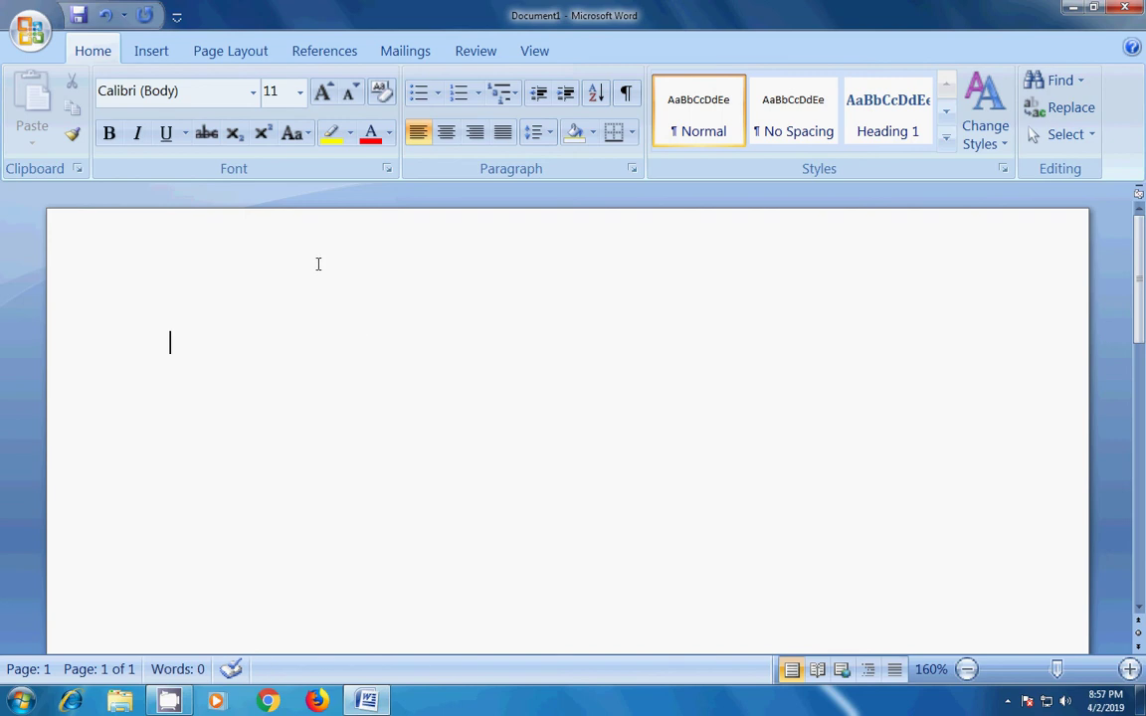
left_click(150, 51)
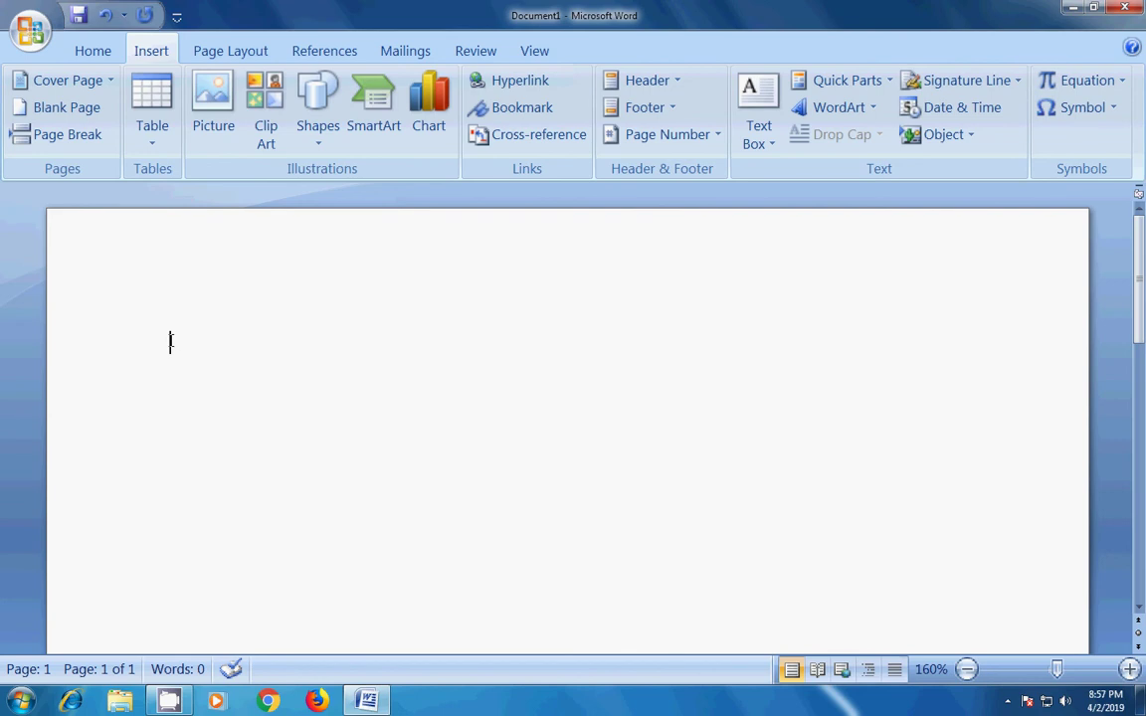
- Browse the Built-In equation gallery (Area of Circle, Binomial Theorem, Trig Identities)
left_click(1121, 83)
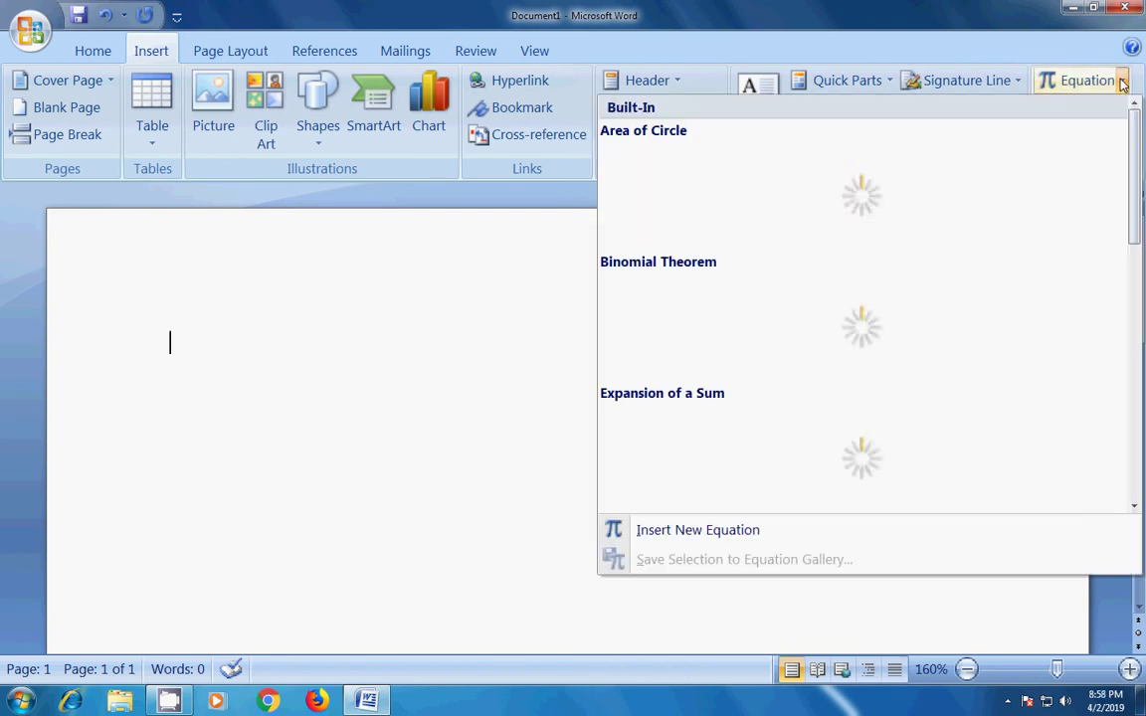
left_click(1132, 257)
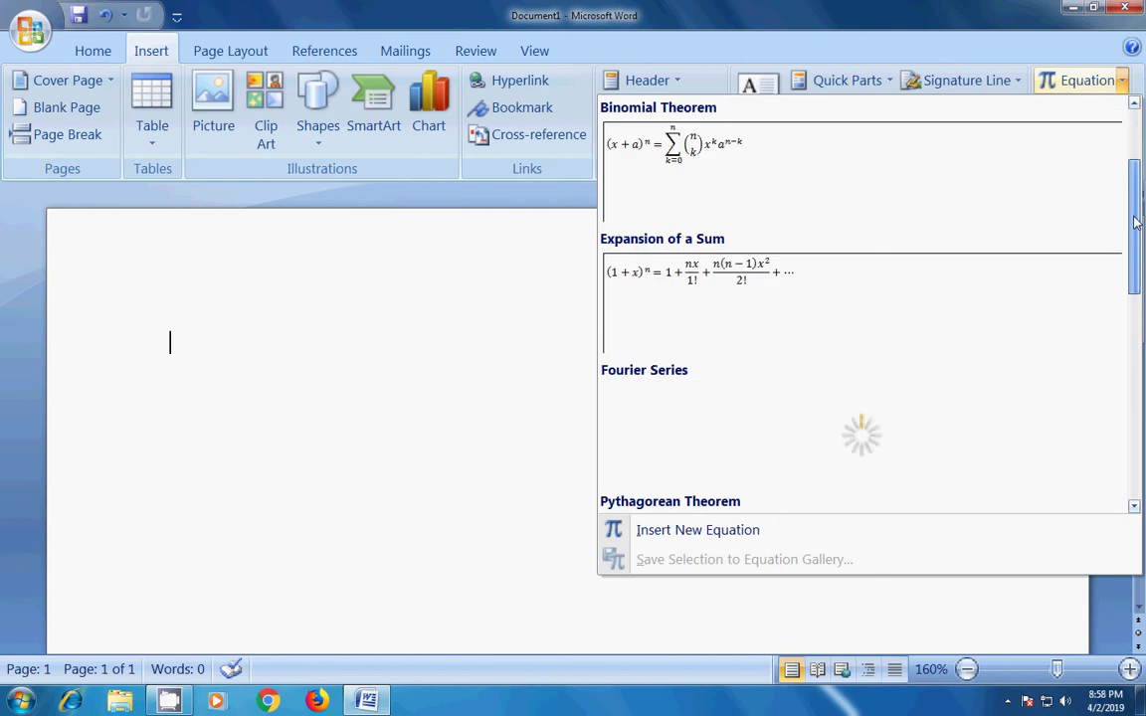
mouse_move(1131, 257)
left_mouse_down()
mouse_move(1116, 401)
mouse_move(1133, 124)
left_mouse_up()
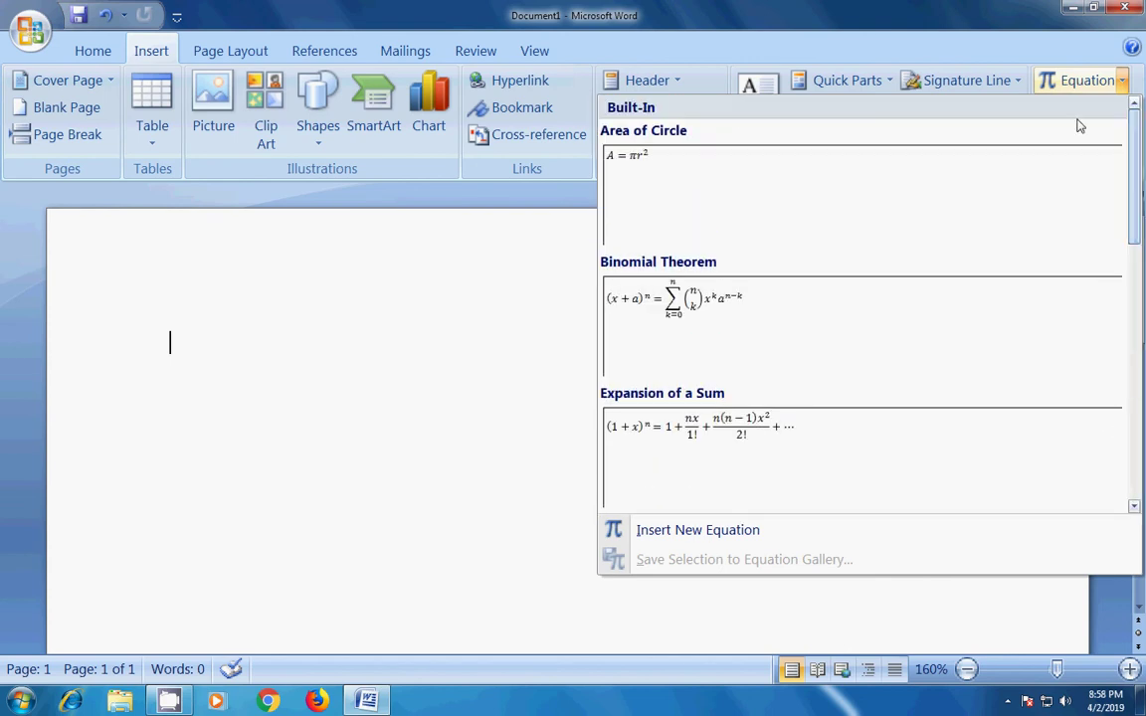
- Insert the Area of Circle equation A = πr² and try left, right and centre alignment
left_click(682, 185)
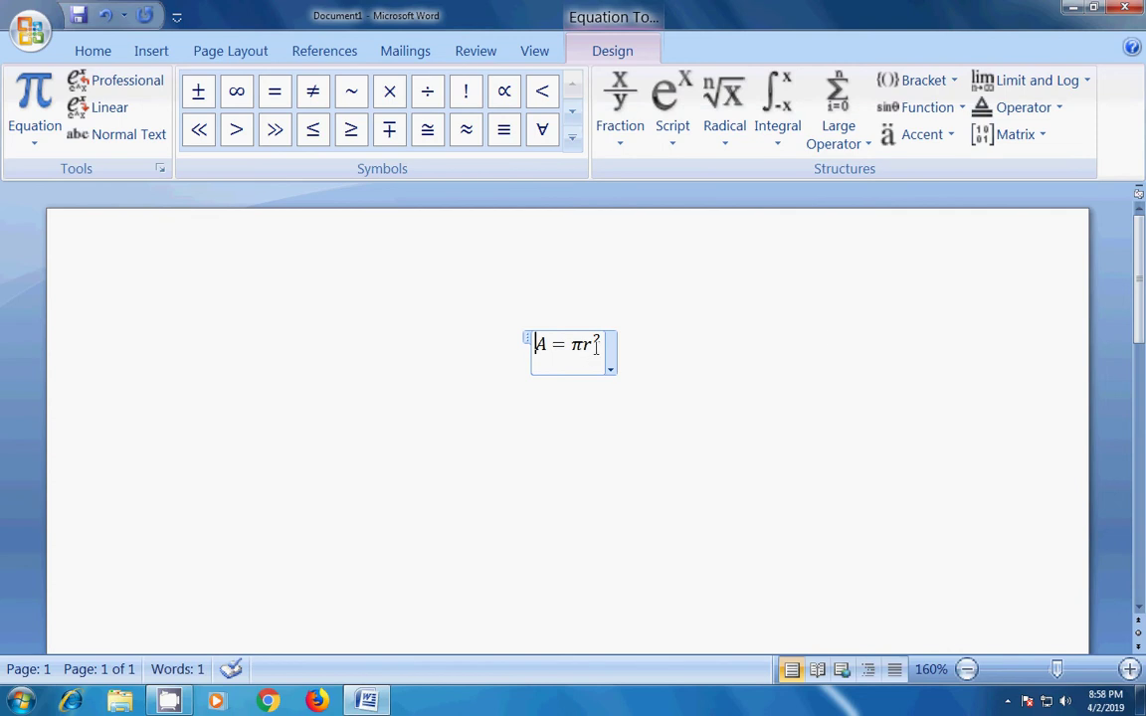
left_click_drag(600, 345, 537, 348)
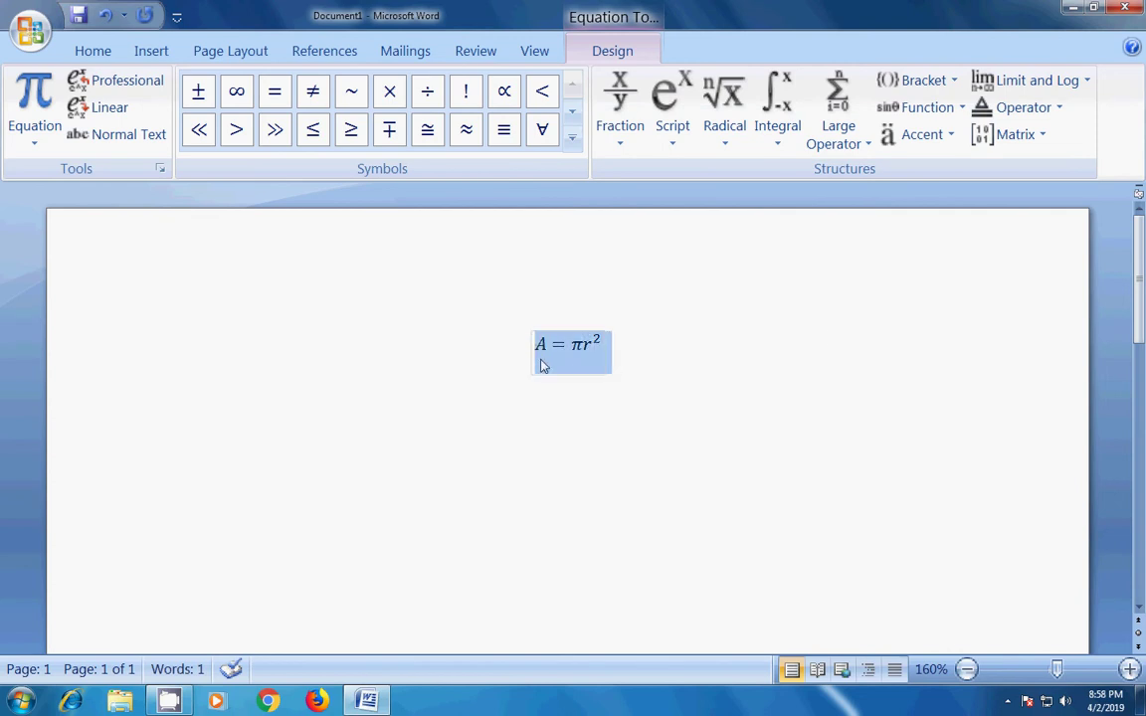
key("ctrl+l")
key("ctrl+r")
key("ctrl+e")
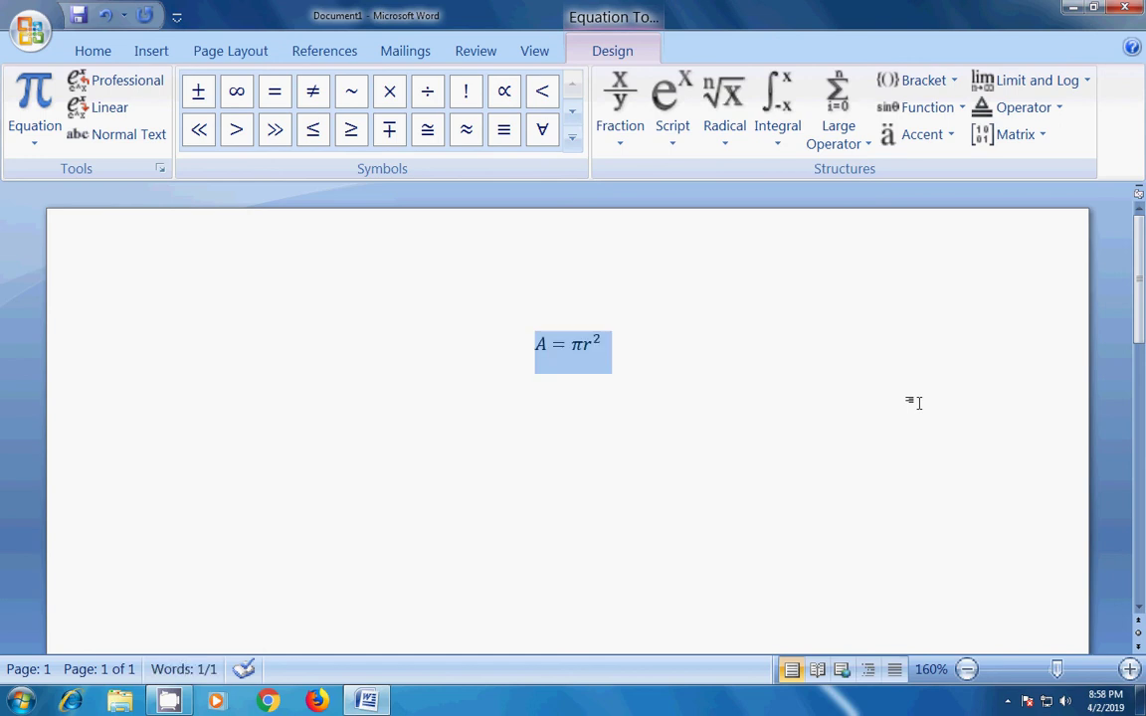
key("ctrl+l")
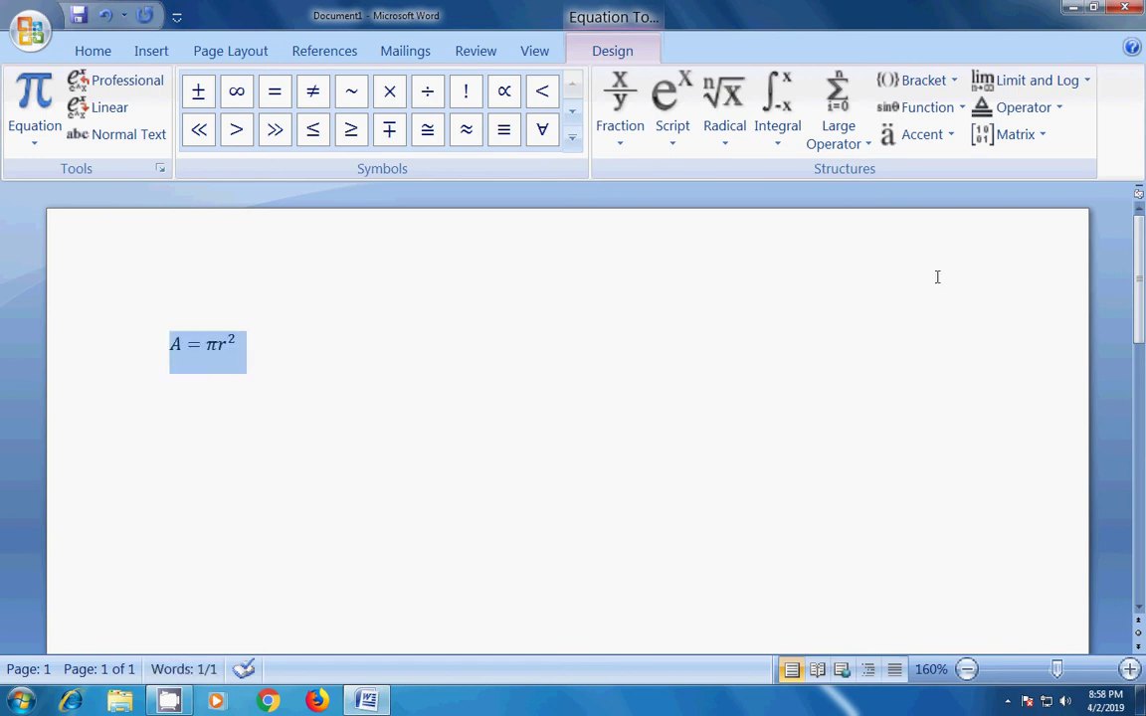
- Select the A = πr² equation and delete it
left_click(232, 342)
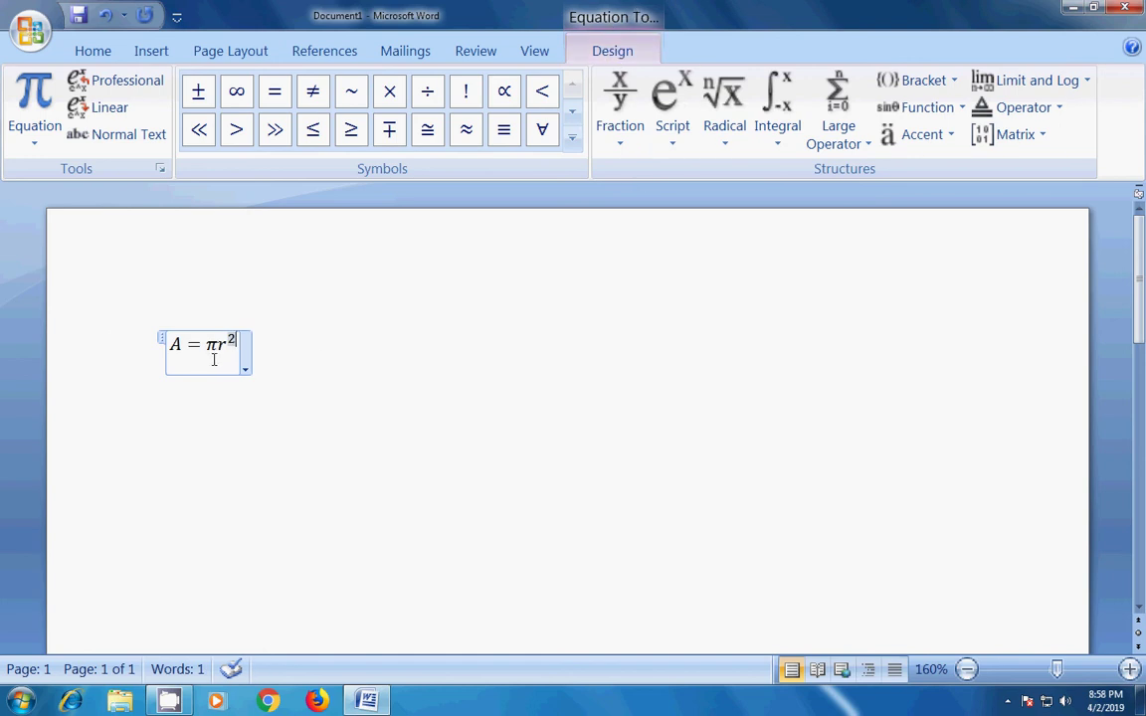
left_click_drag(239, 346, 170, 350)
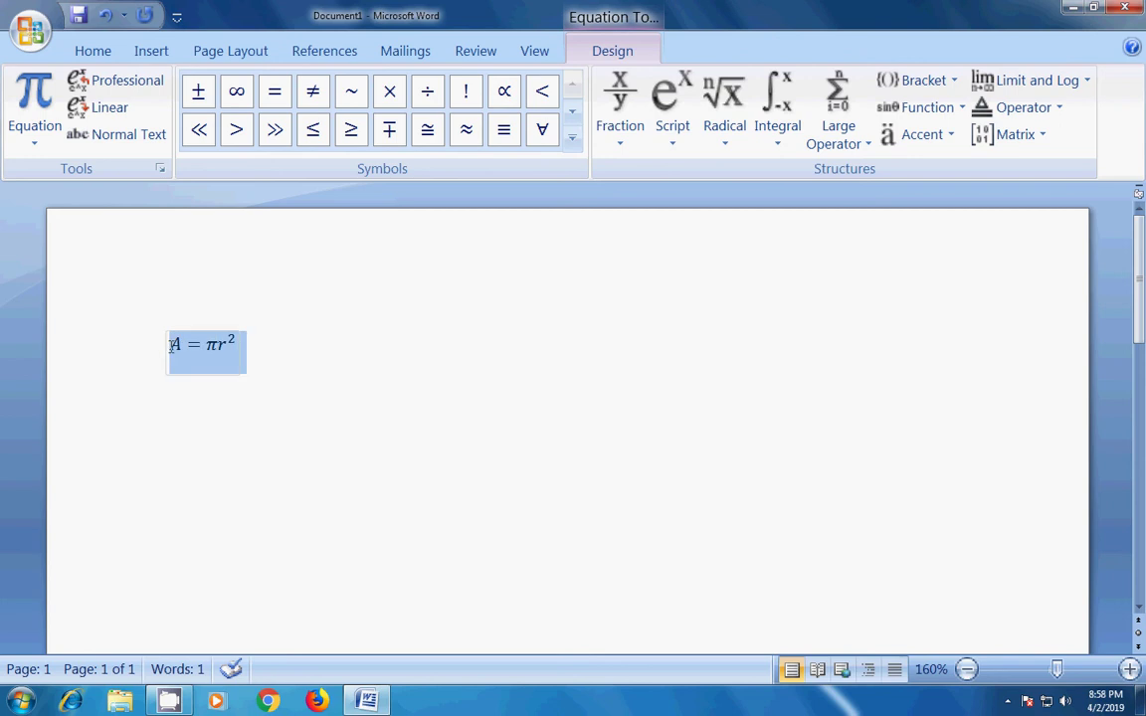
key("Delete")
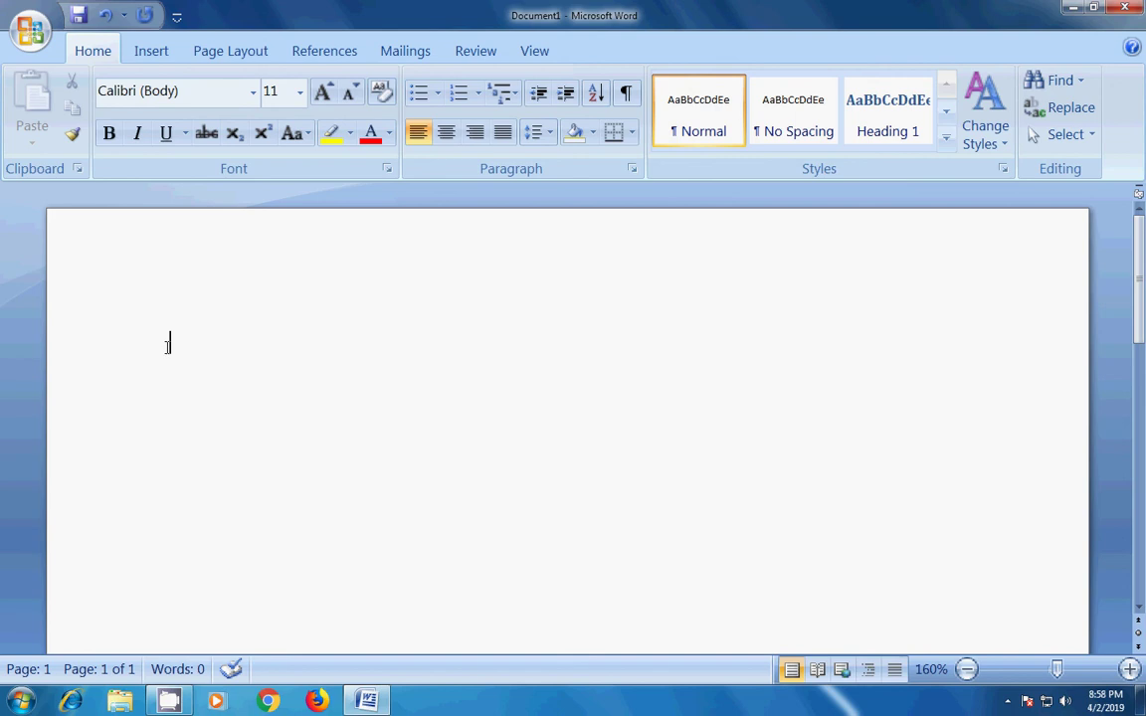
- Start a new blank equation on the page
left_click(147, 52)
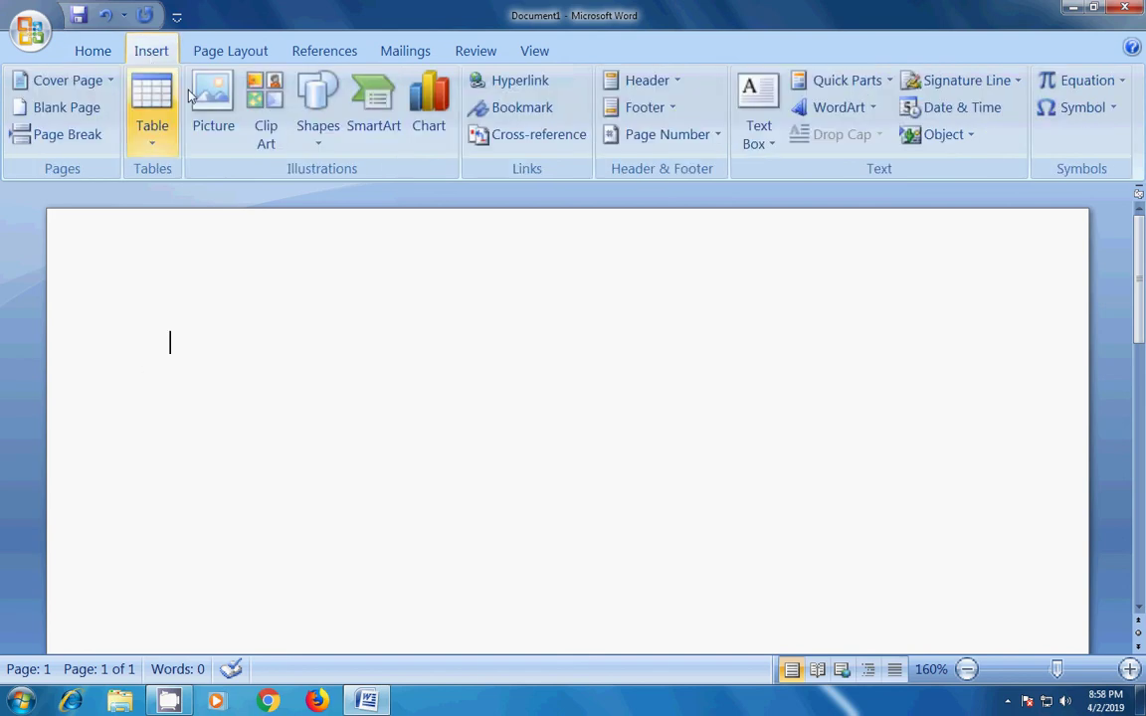
left_click(1121, 82)
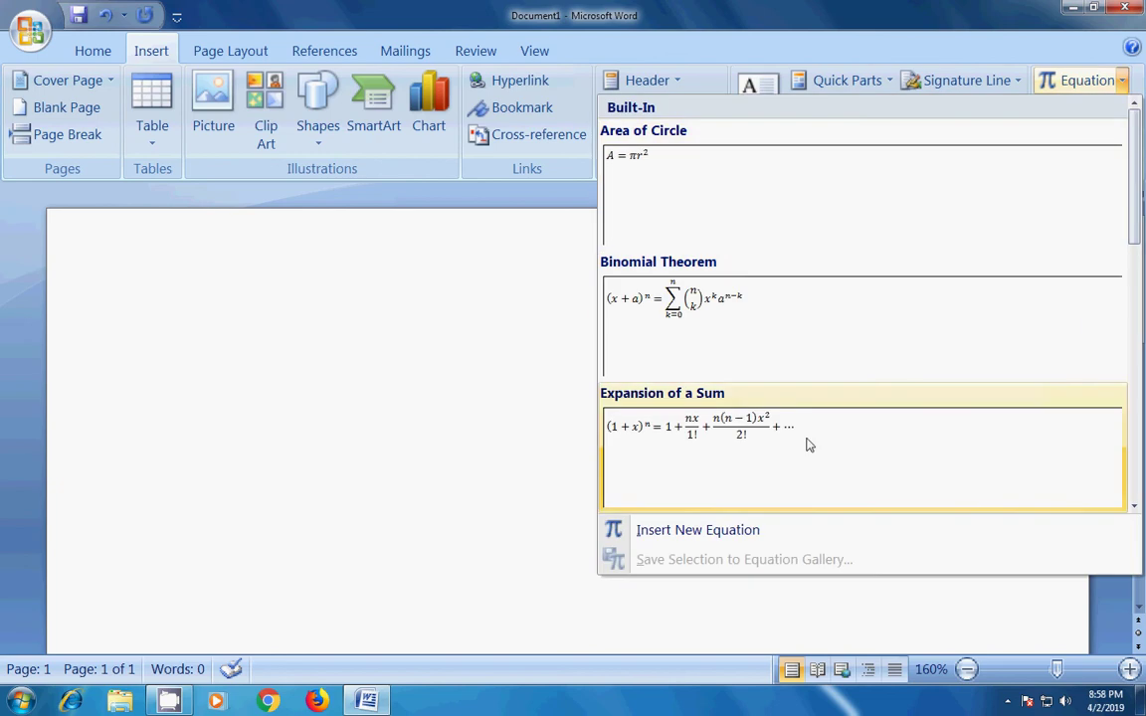
left_click(706, 531)
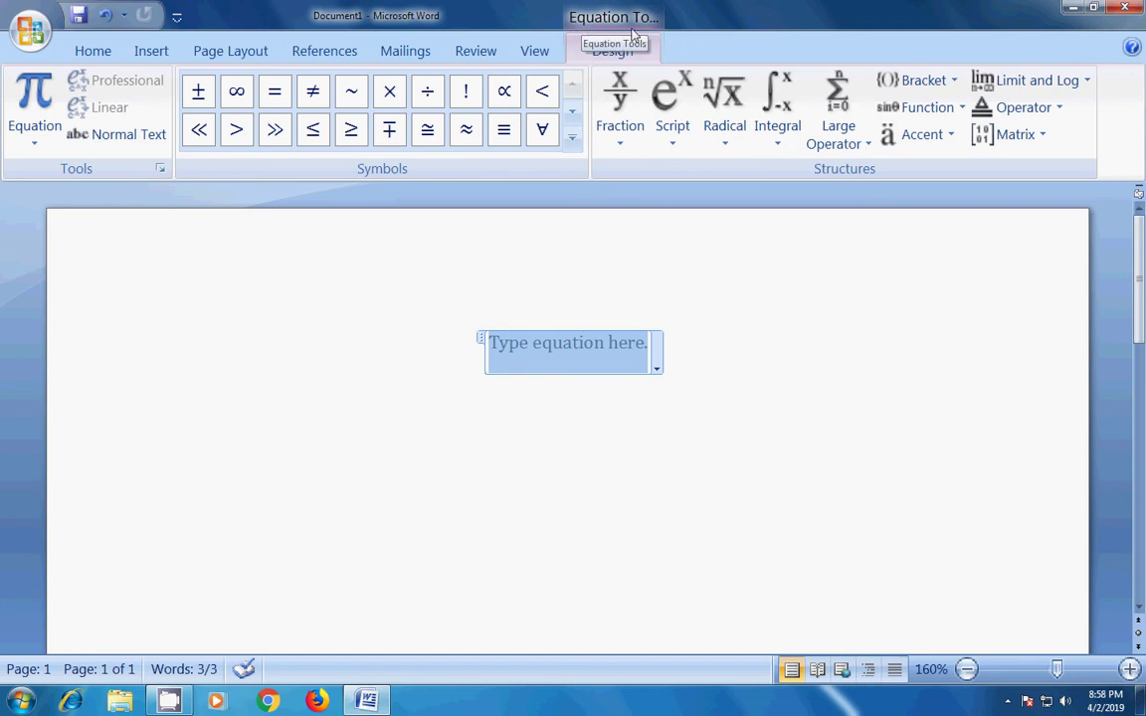
- Build a stacked fraction with j in the numerator and 8 in the denominator
left_click(625, 145)
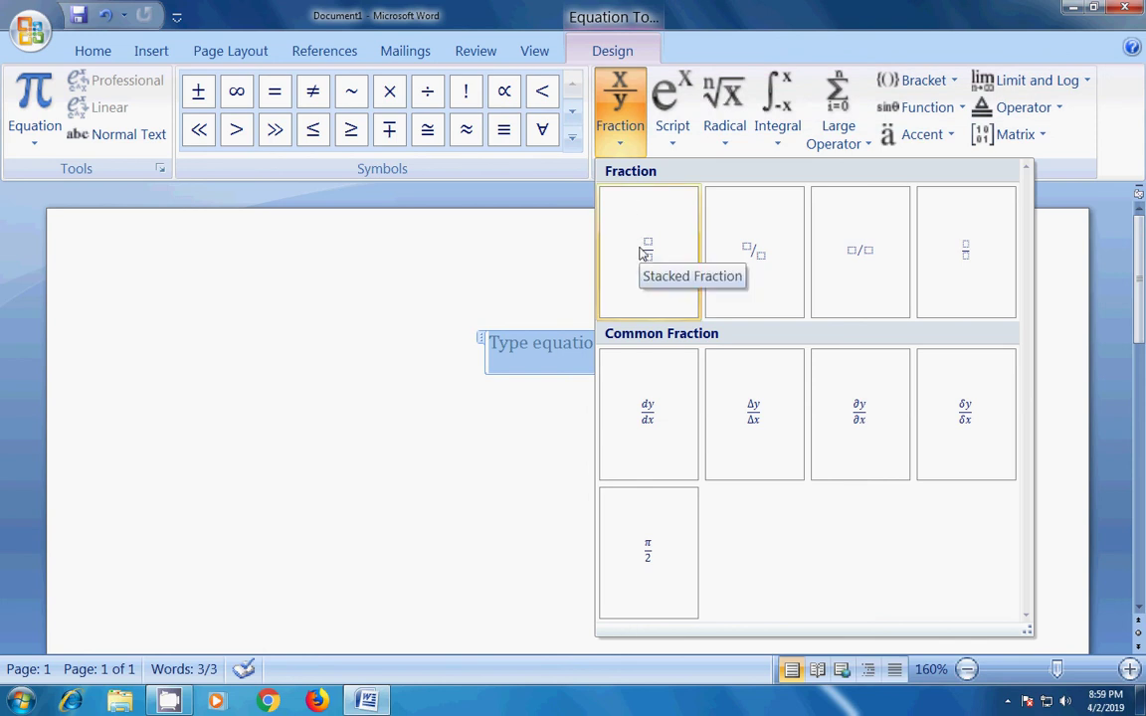
left_click(641, 253)
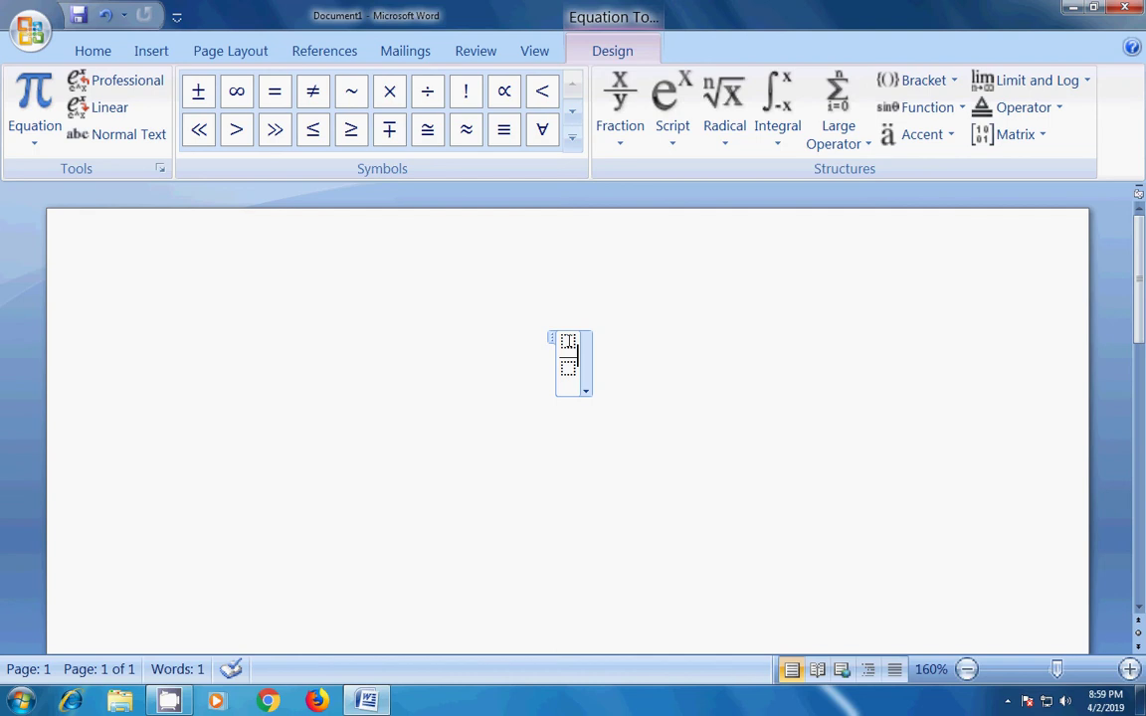
left_click(568, 340)
type("j")
left_click(567, 365)
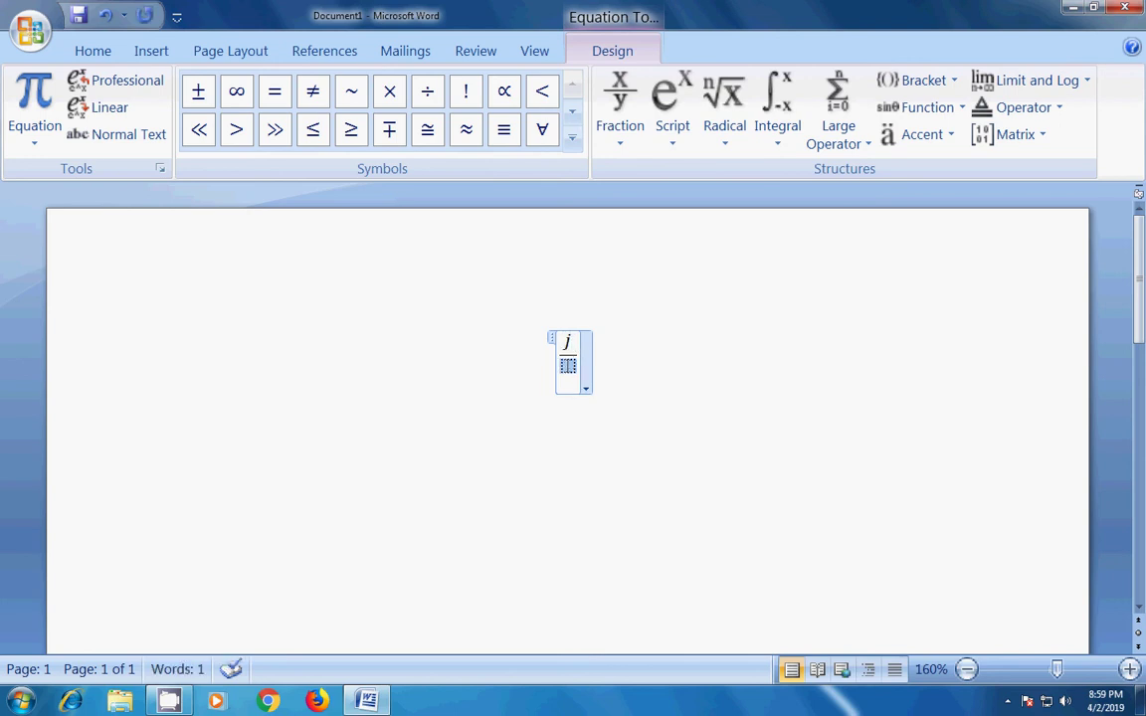
type("8")
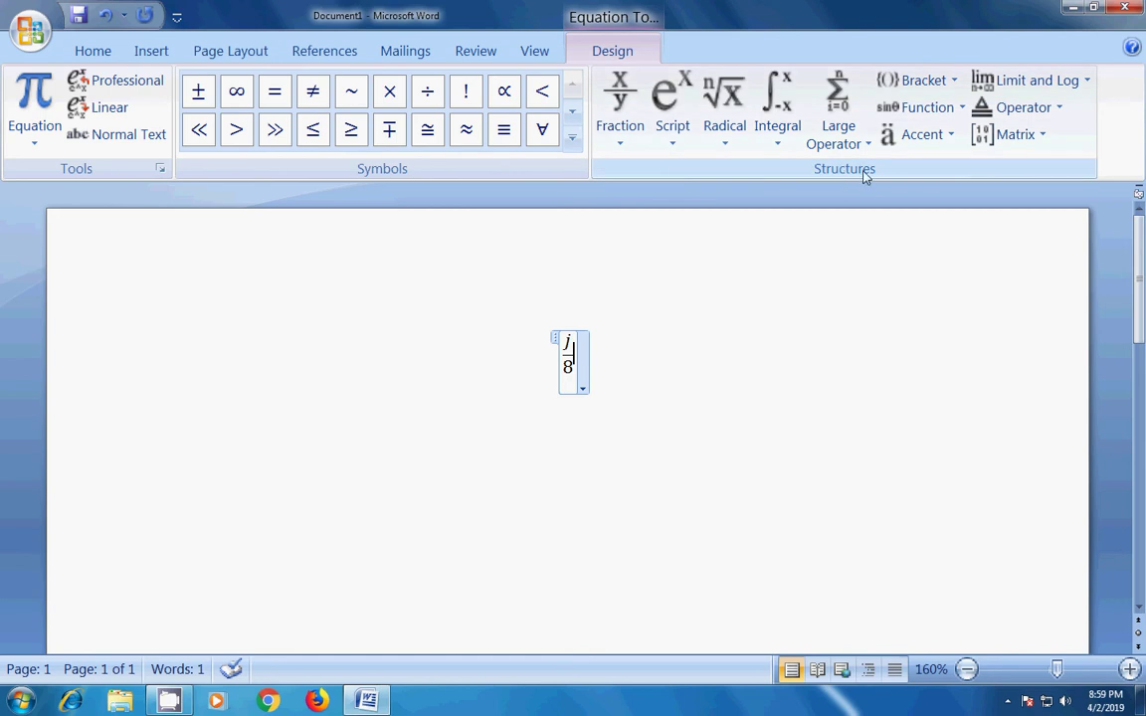
left_click(674, 144)
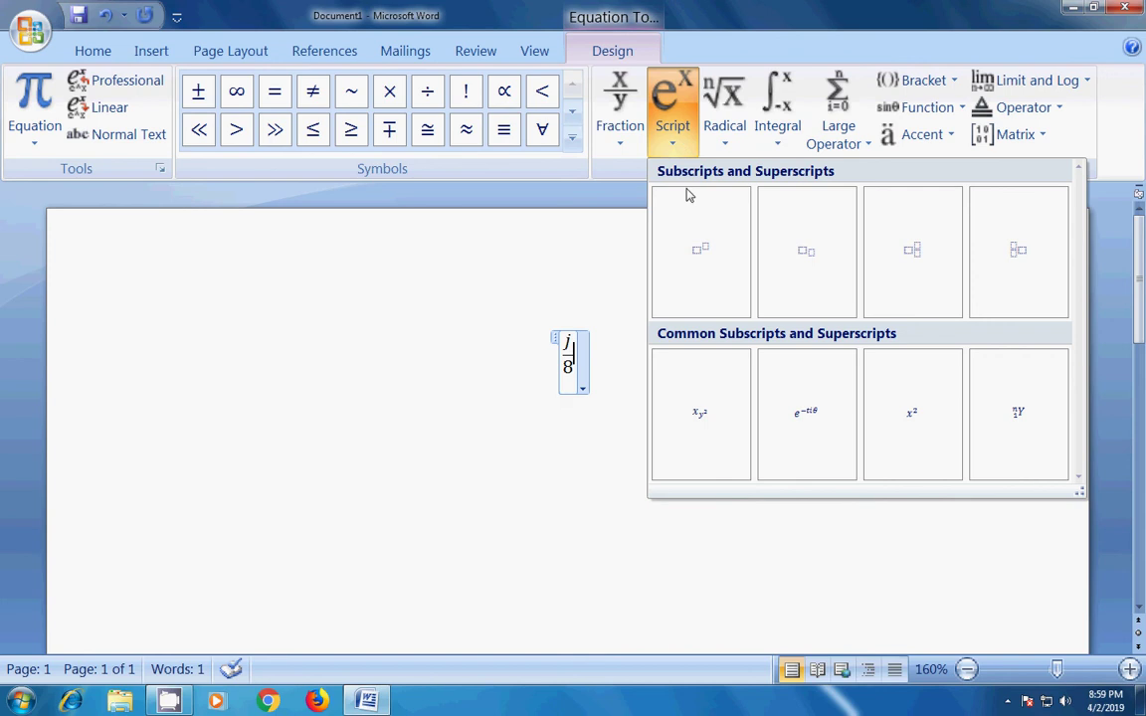
left_click(699, 267)
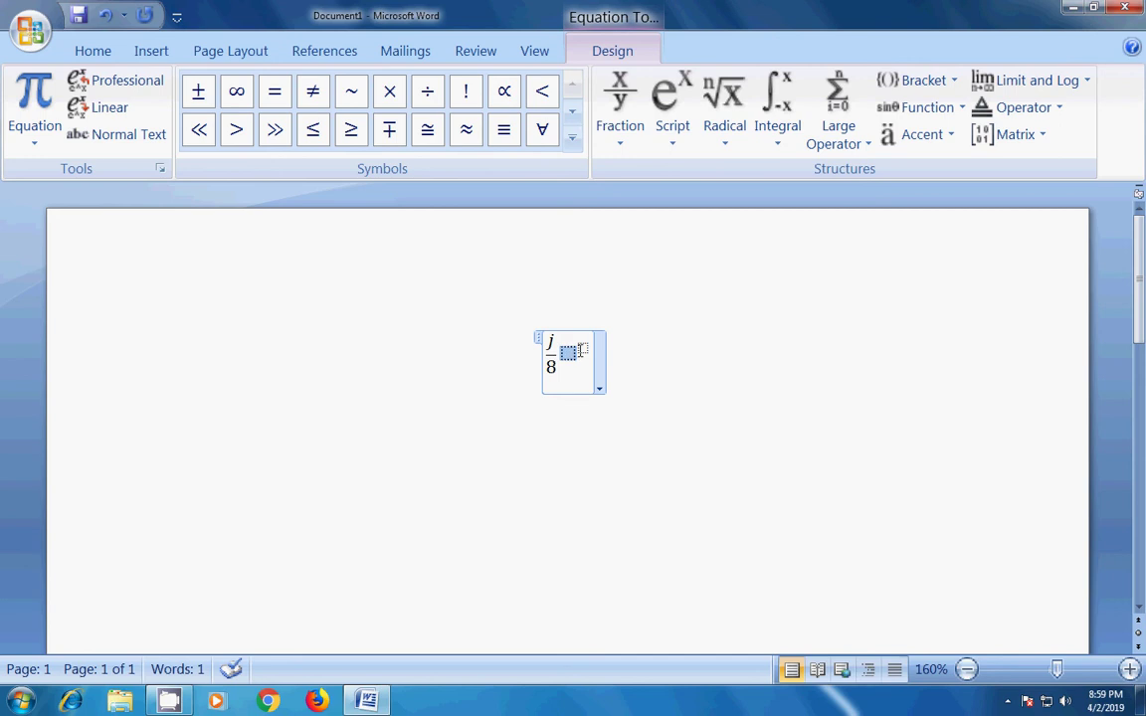
type("t^")
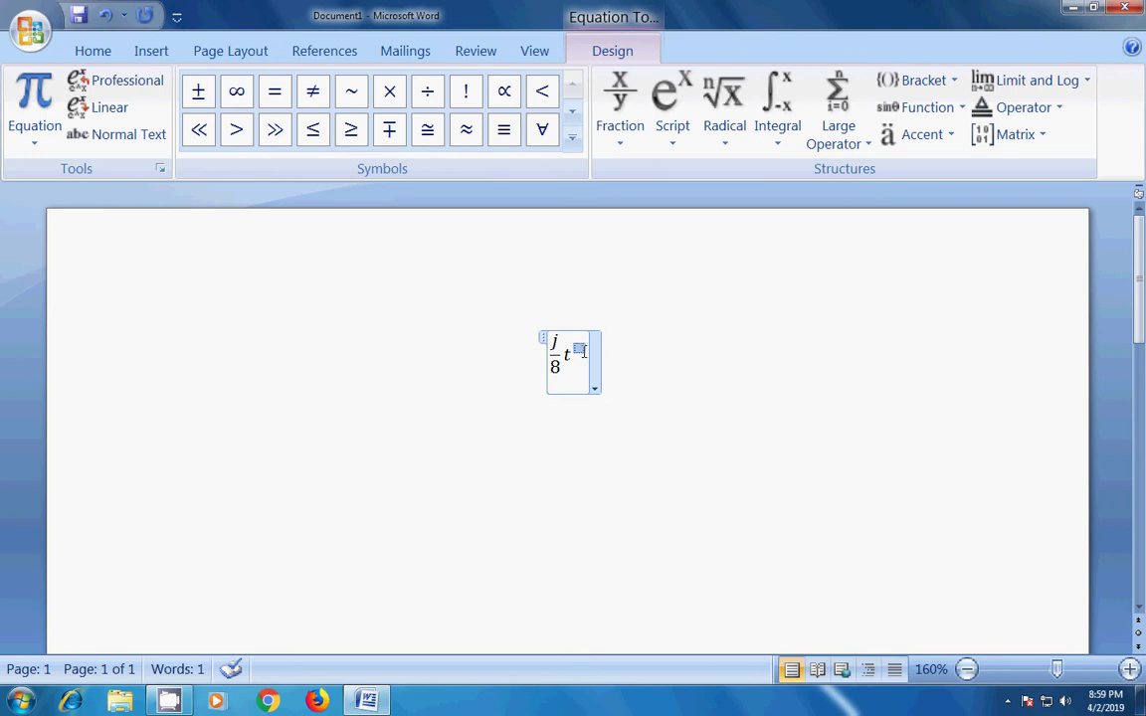
type("5")
left_click_drag(585, 349, 574, 351)
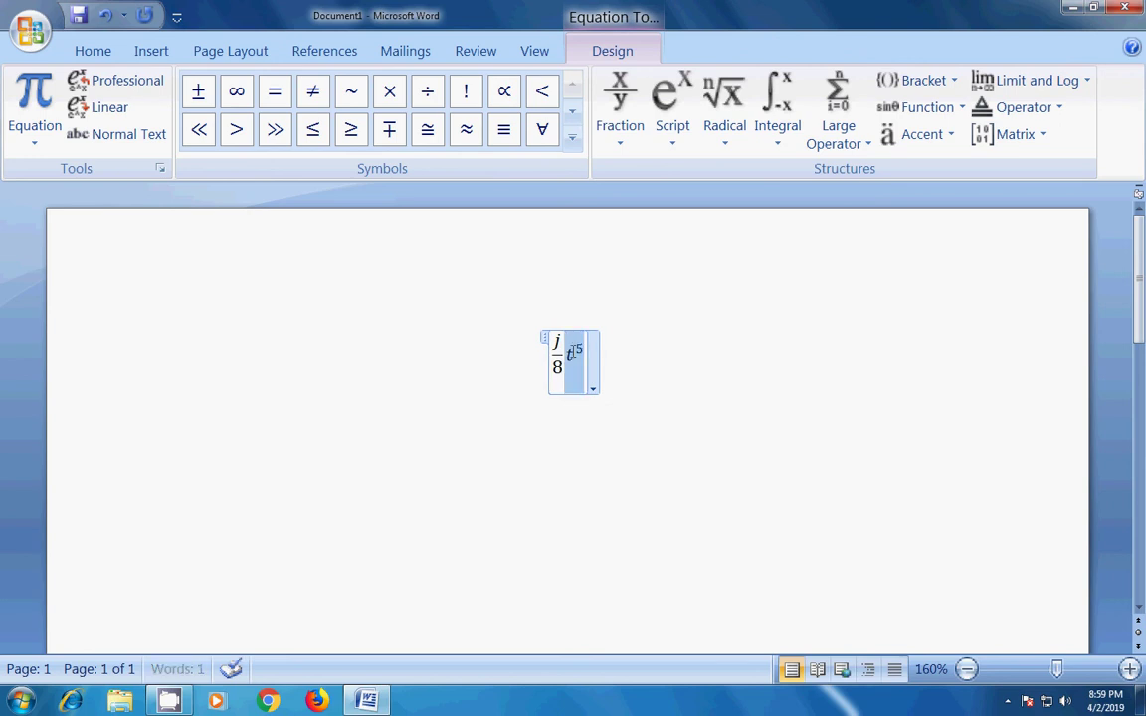
key("Delete")
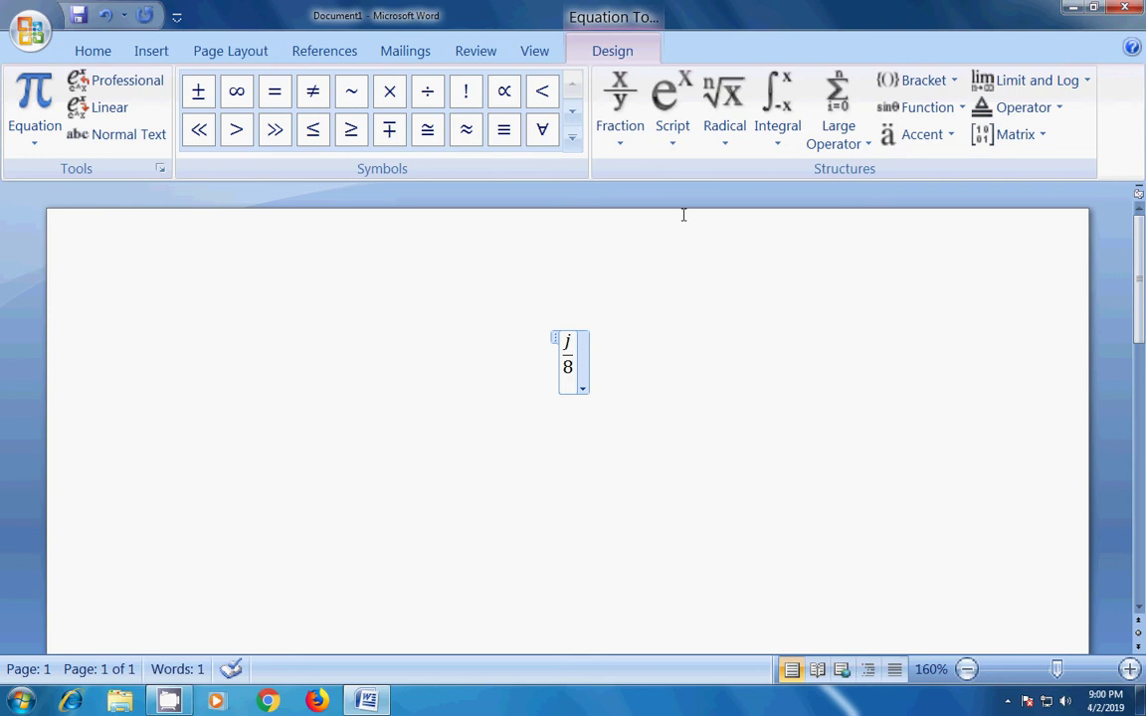
left_click(679, 140)
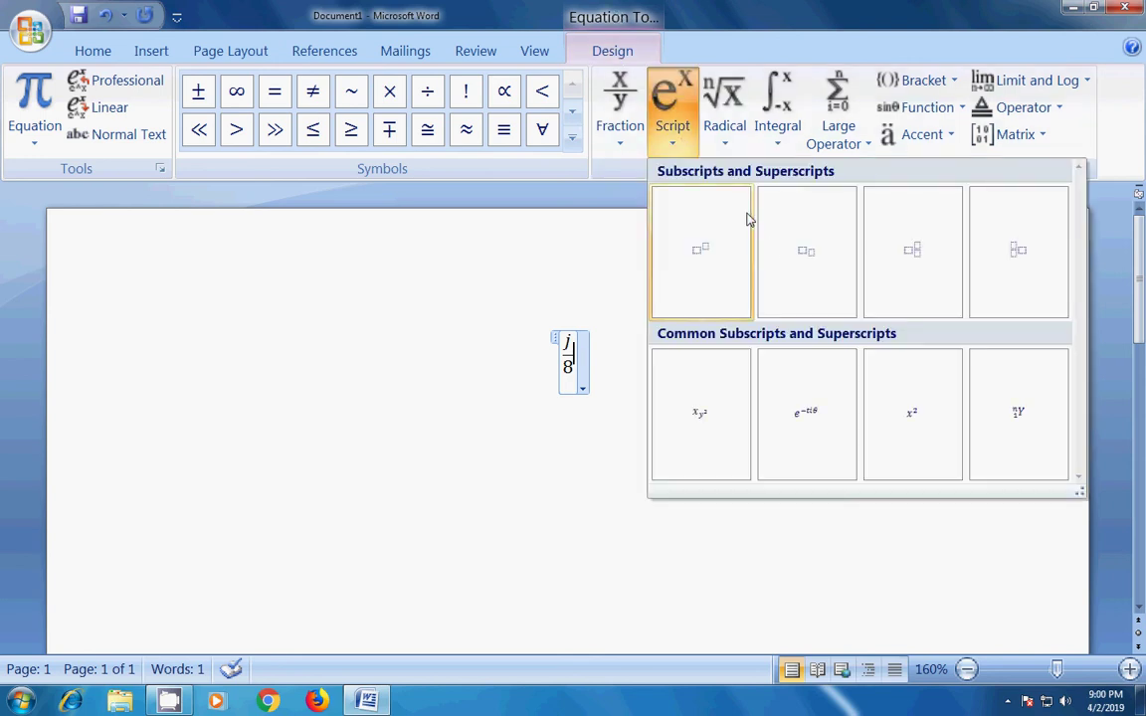
left_click(771, 248)
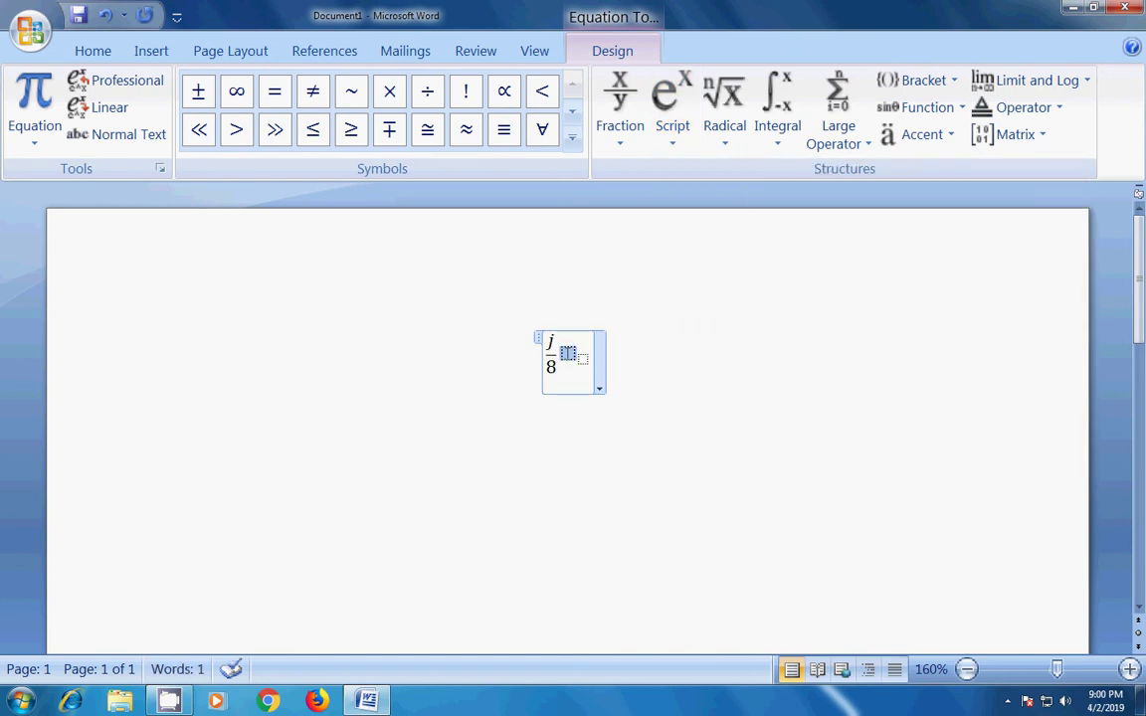
type("o")
left_click(578, 359)
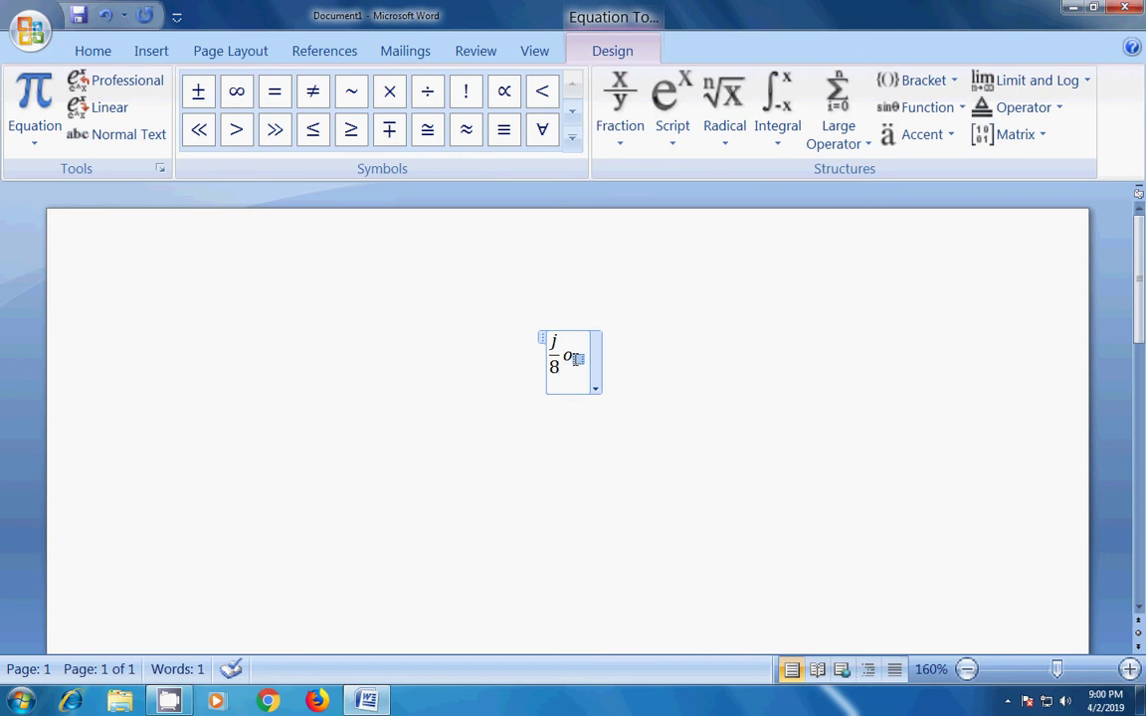
type("8")
left_click_drag(585, 361, 567, 359)
key("BackSpace")
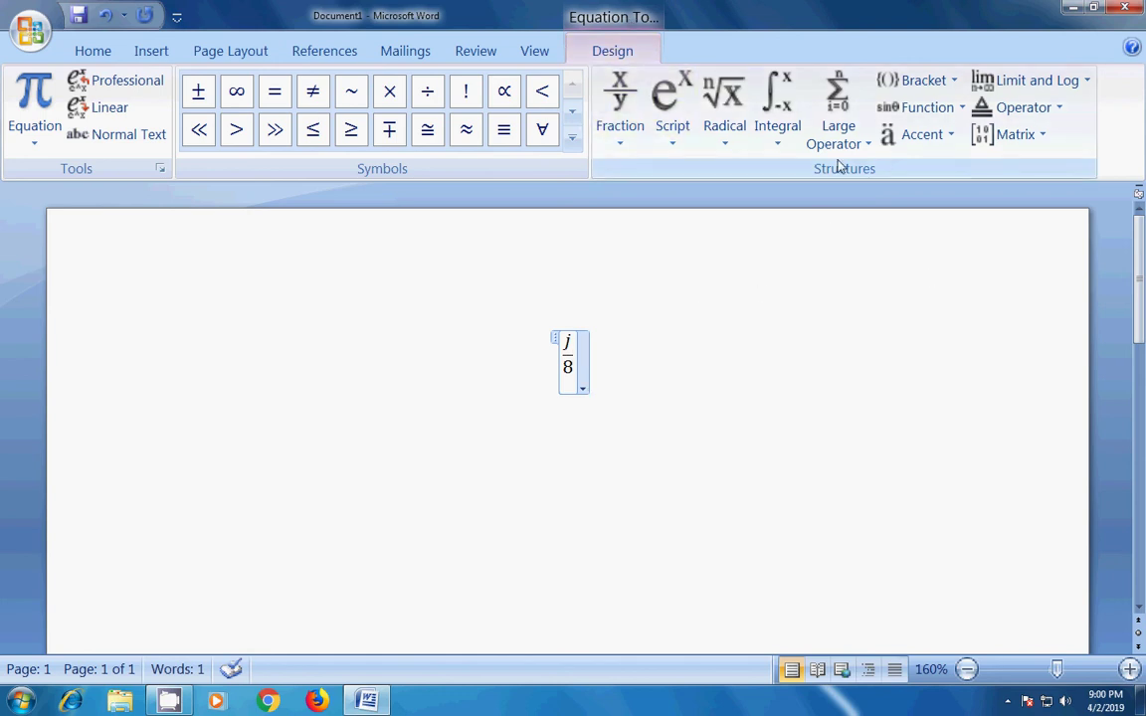
- Insert a square-bracketed 2×2 matrix after the j/8 fraction
left_click(1025, 137)
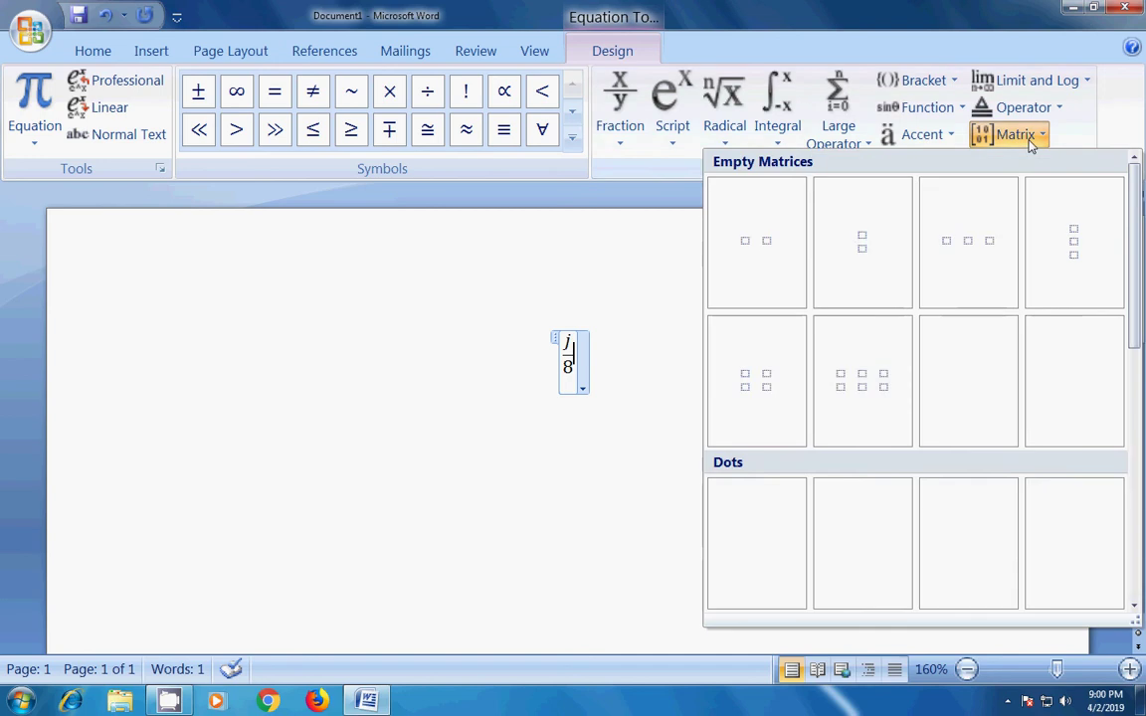
scroll(861, 364, "down", 5)
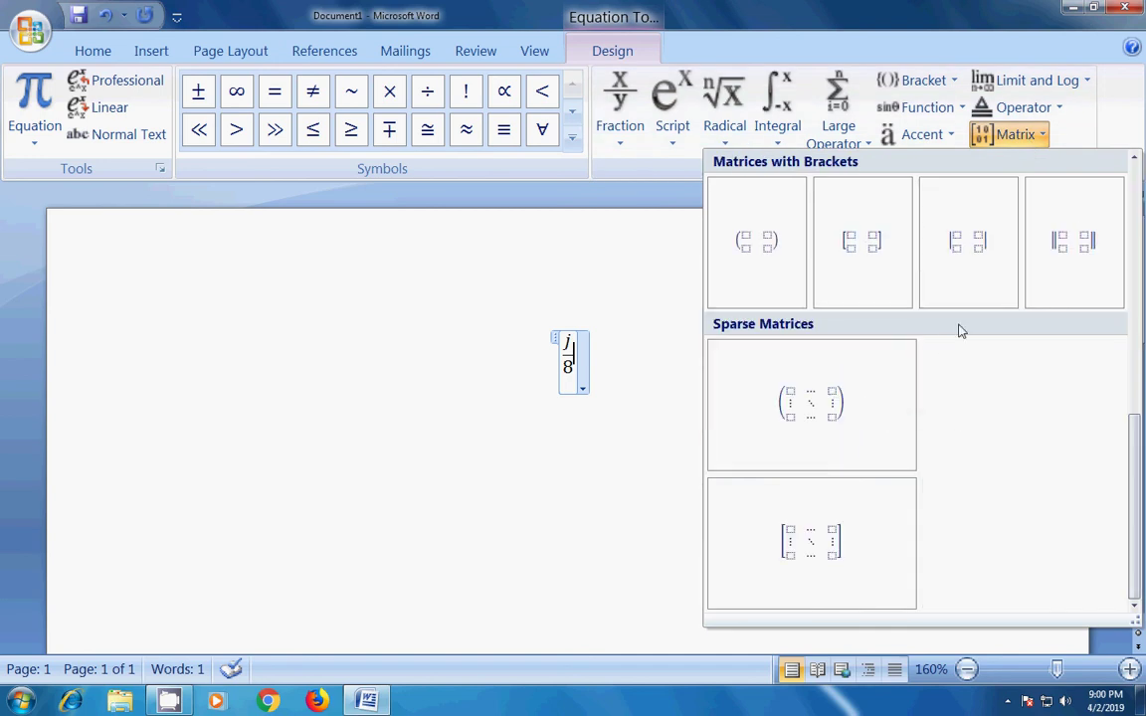
left_click(862, 259)
- Fill the matrix with rows 7 8 and 5 7, then select the whole equation
left_click(556, 343)
type("7")
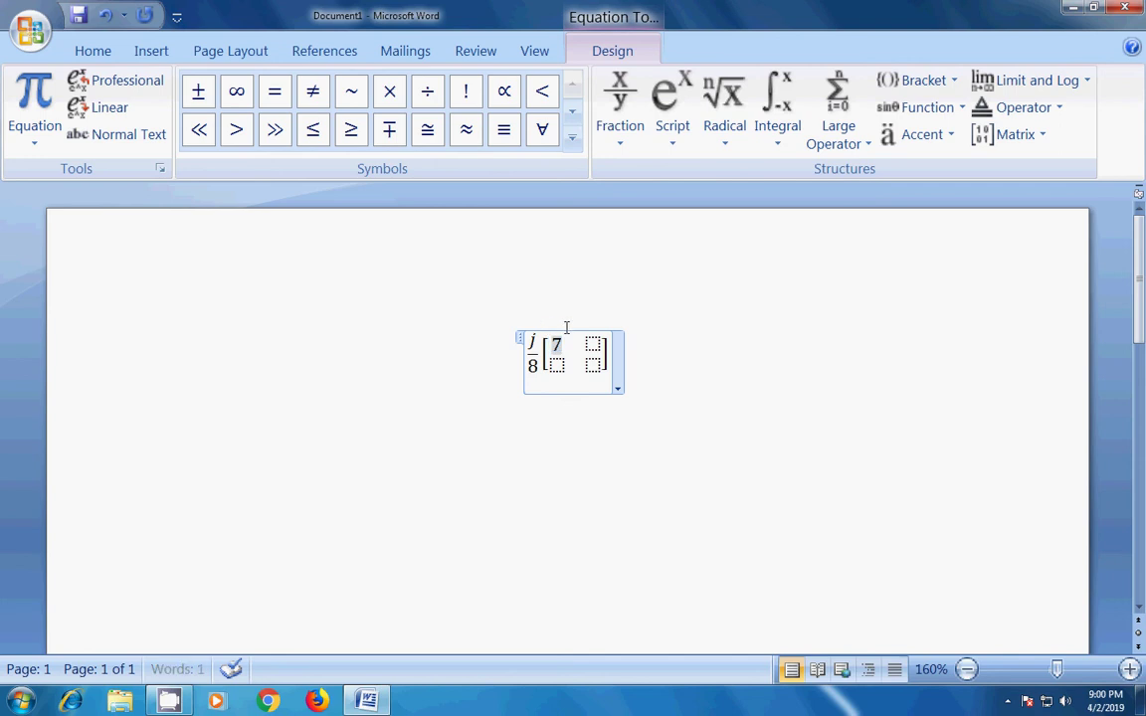
left_click(593, 343)
type("8")
left_click(590, 364)
type("7")
left_click(560, 365)
type("5")
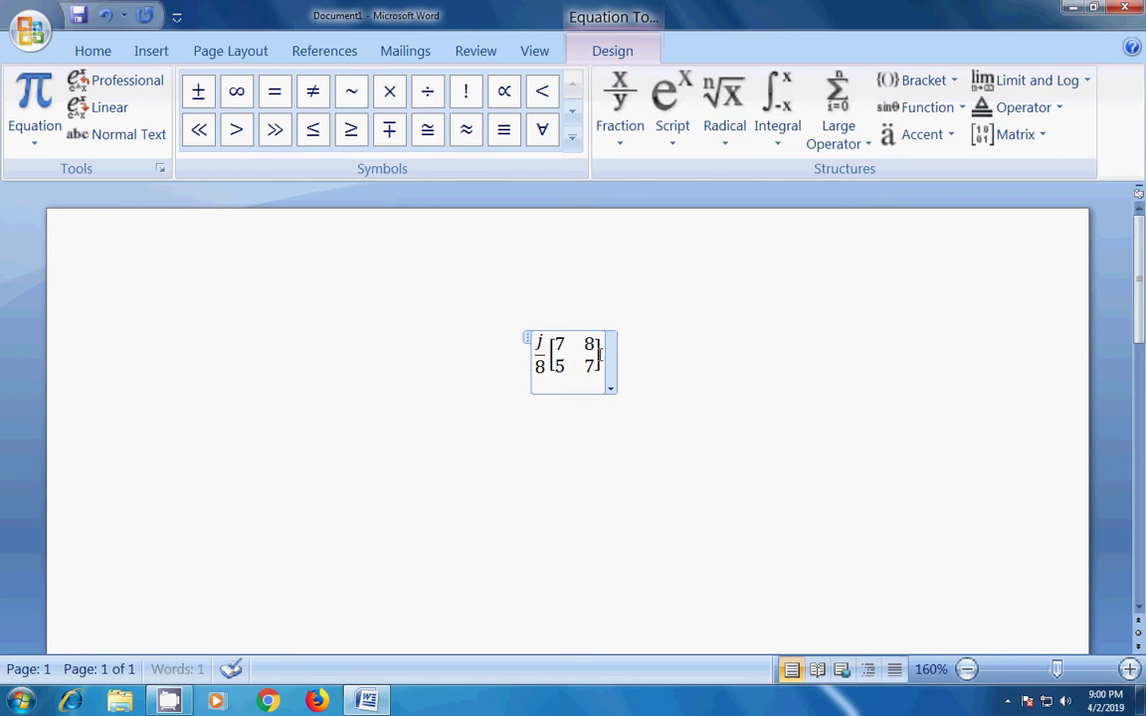
left_click_drag(602, 360, 536, 345)
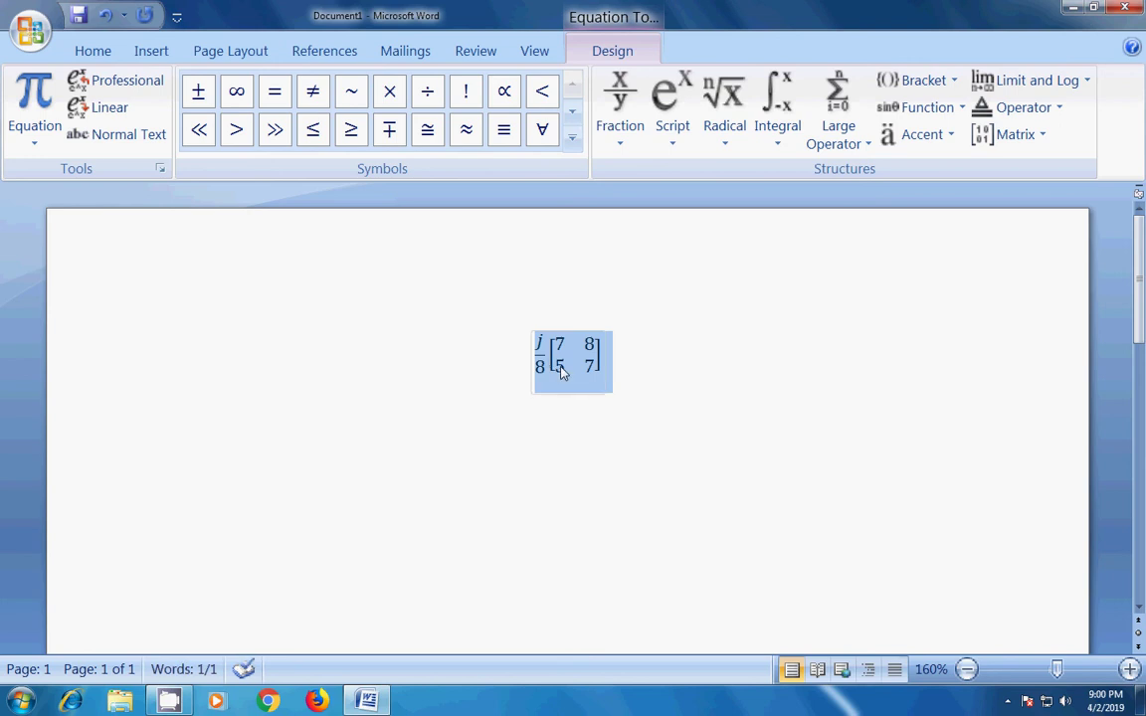
- Delete the j/8 and matrix equation, leaving the page blank, and show the Insert commands
key("Delete")
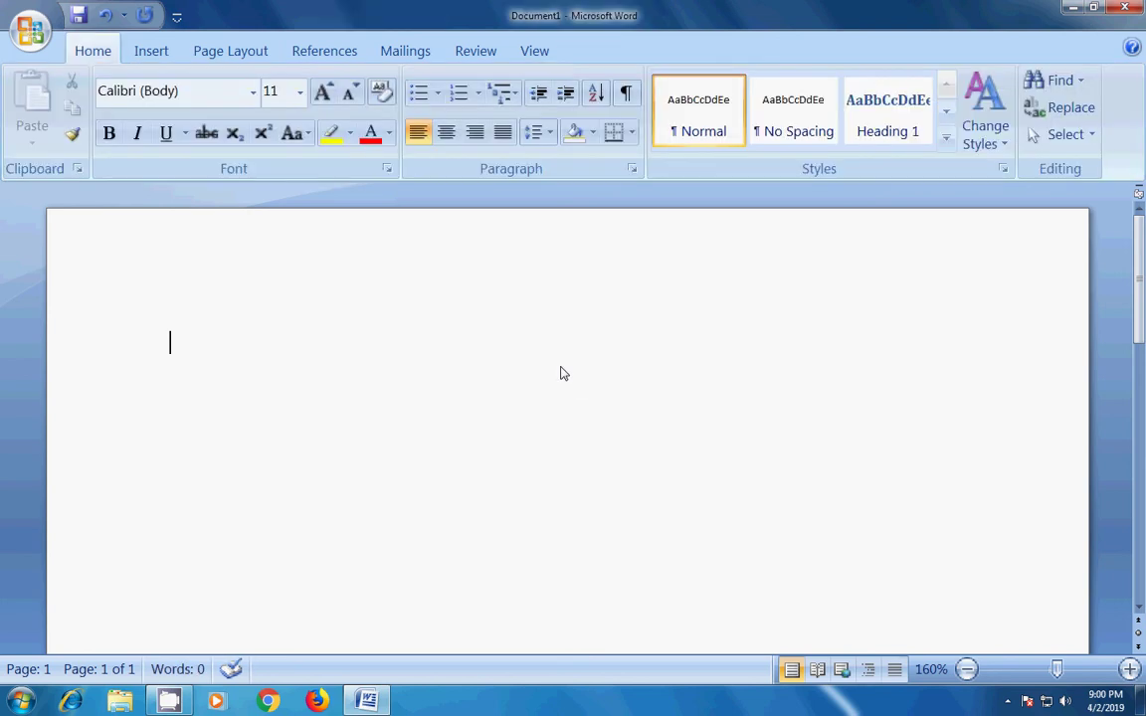
left_click(151, 51)
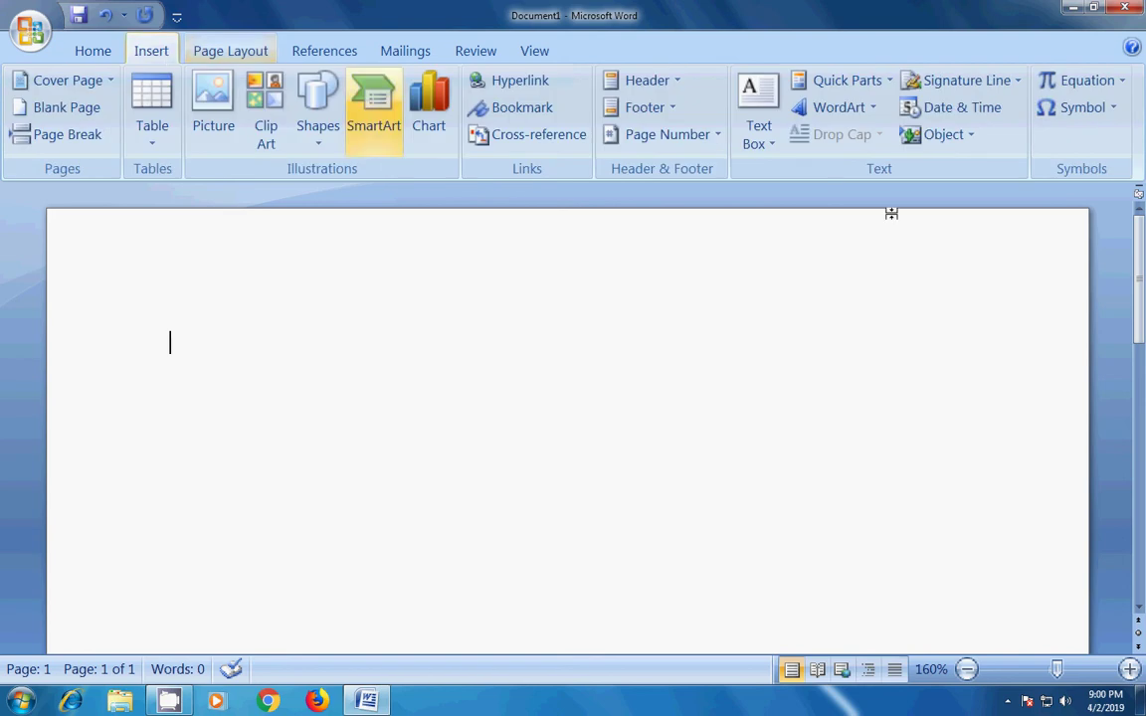